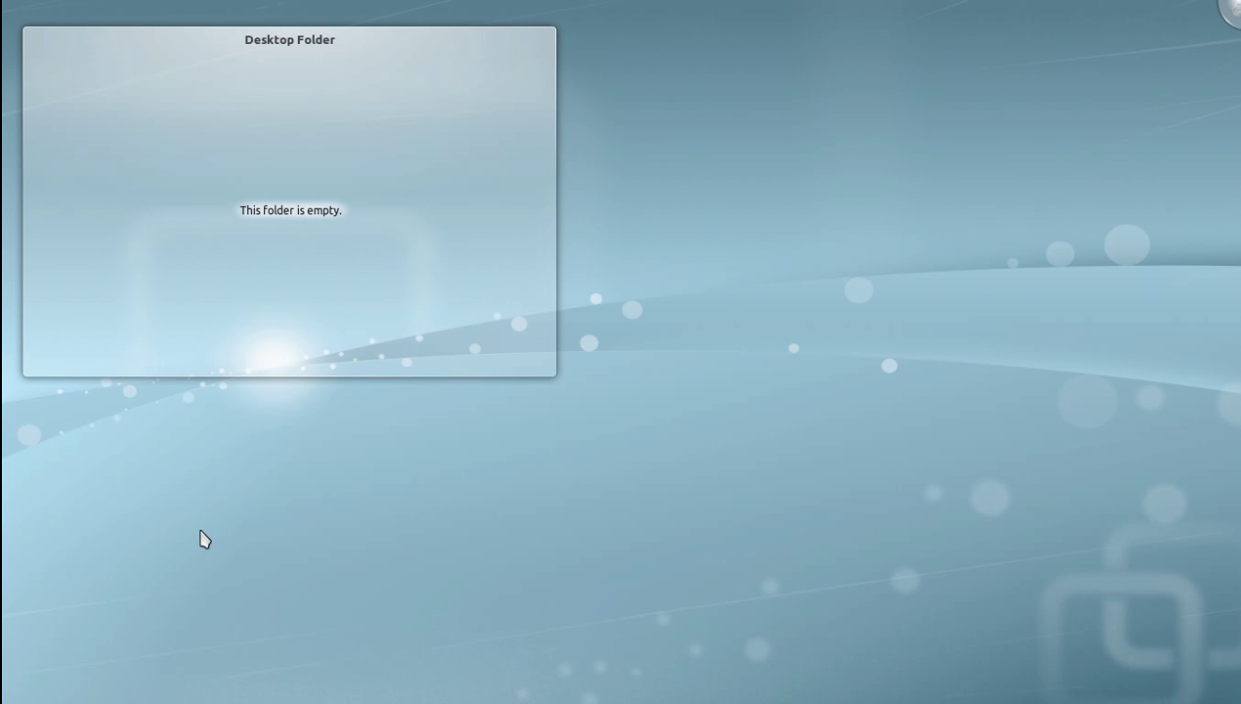
Step: Launch Darktable from the KDE menu's recently used applications
{"action": "left_click", "coordinate": [17, 681]}
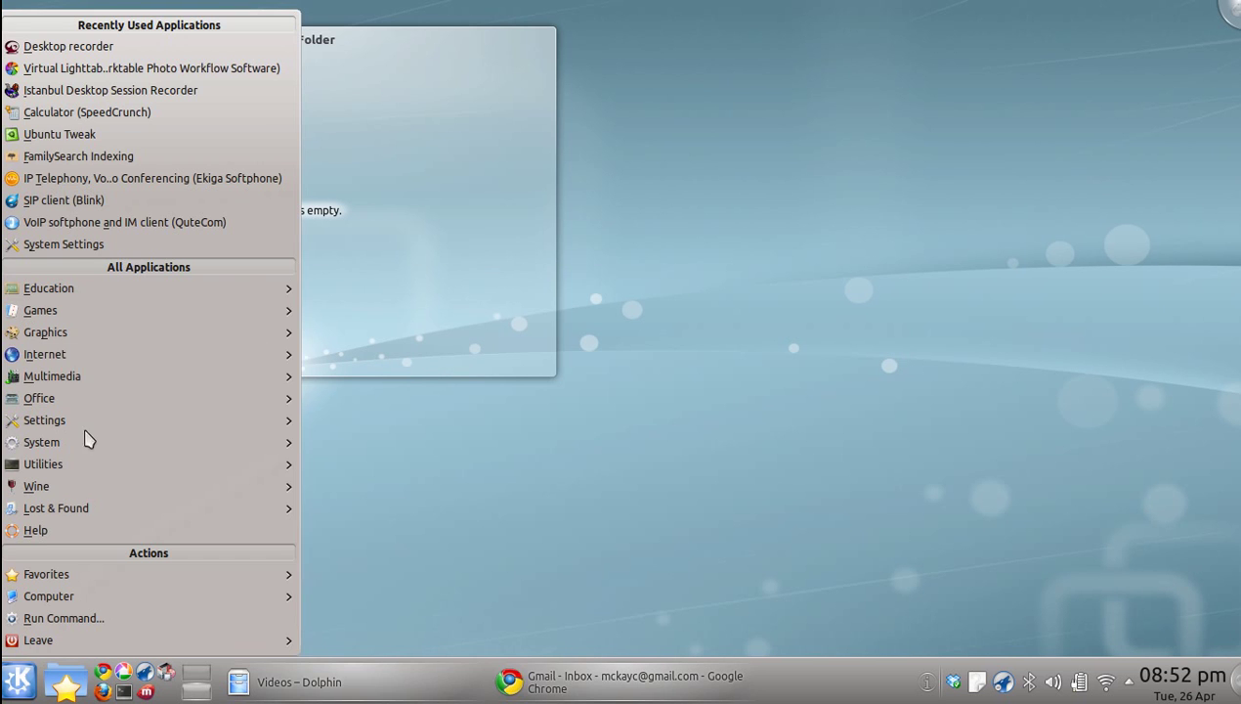
{"action": "left_click", "coordinate": [141, 70]}
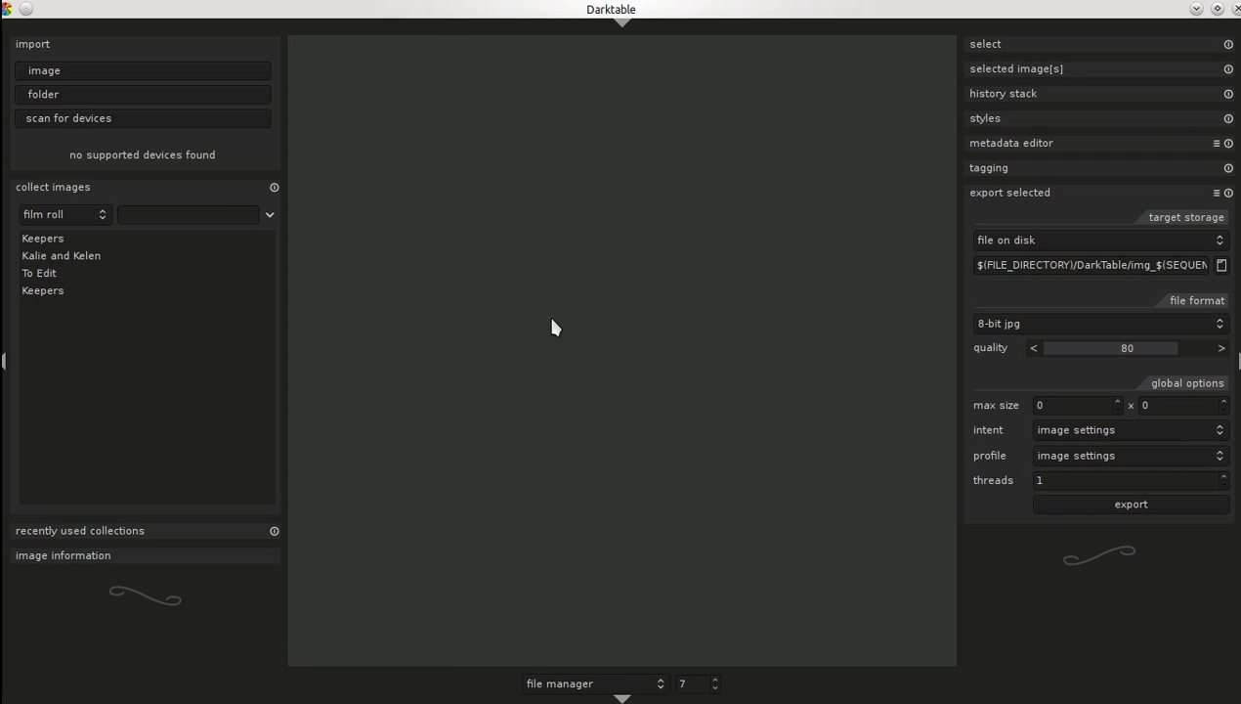
Step: Import the Darkroom Tutorial folder inside 04 as a film roll of eight CR2 photos
{"action": "left_click", "coordinate": [157, 92]}
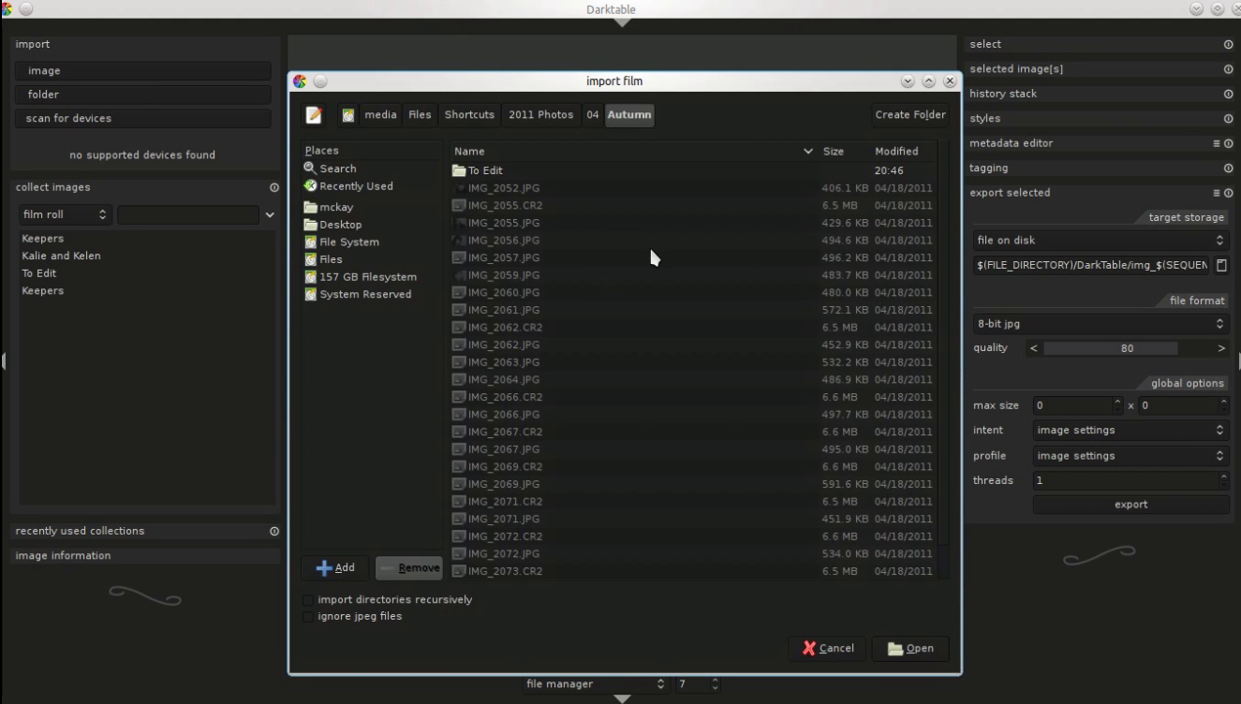
{"action": "left_click", "coordinate": [593, 117]}
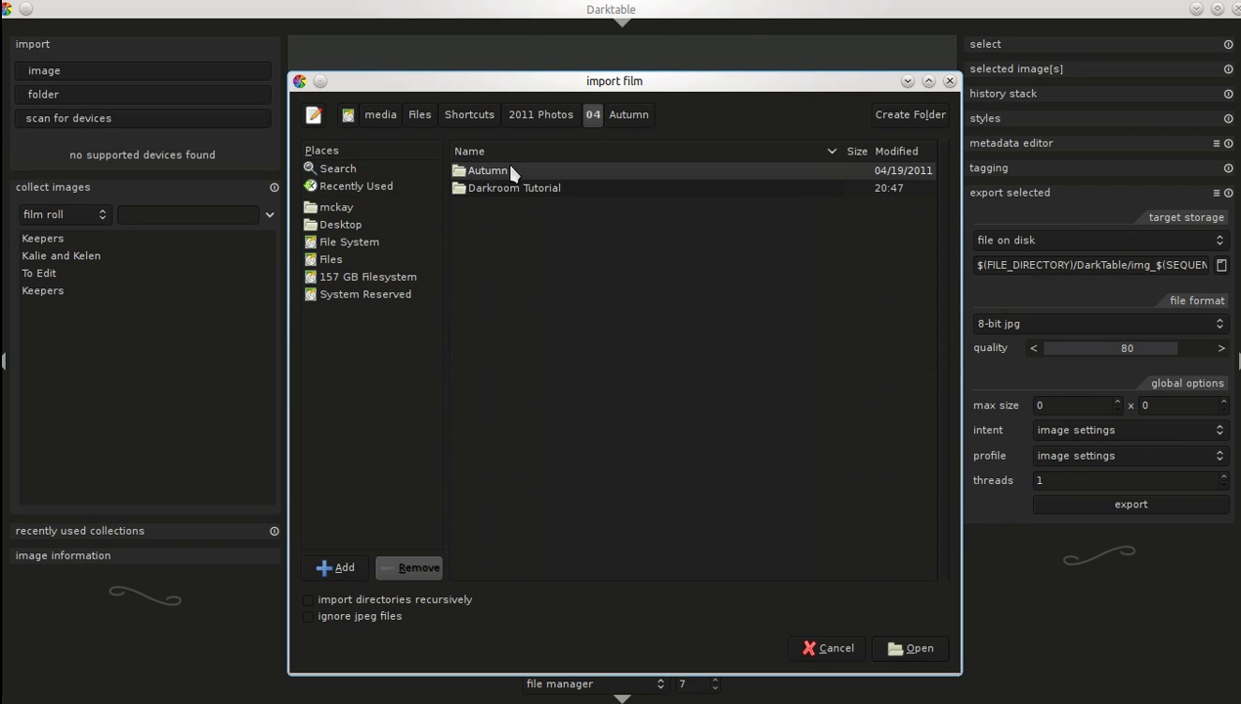
{"action": "left_click", "coordinate": [521, 191]}
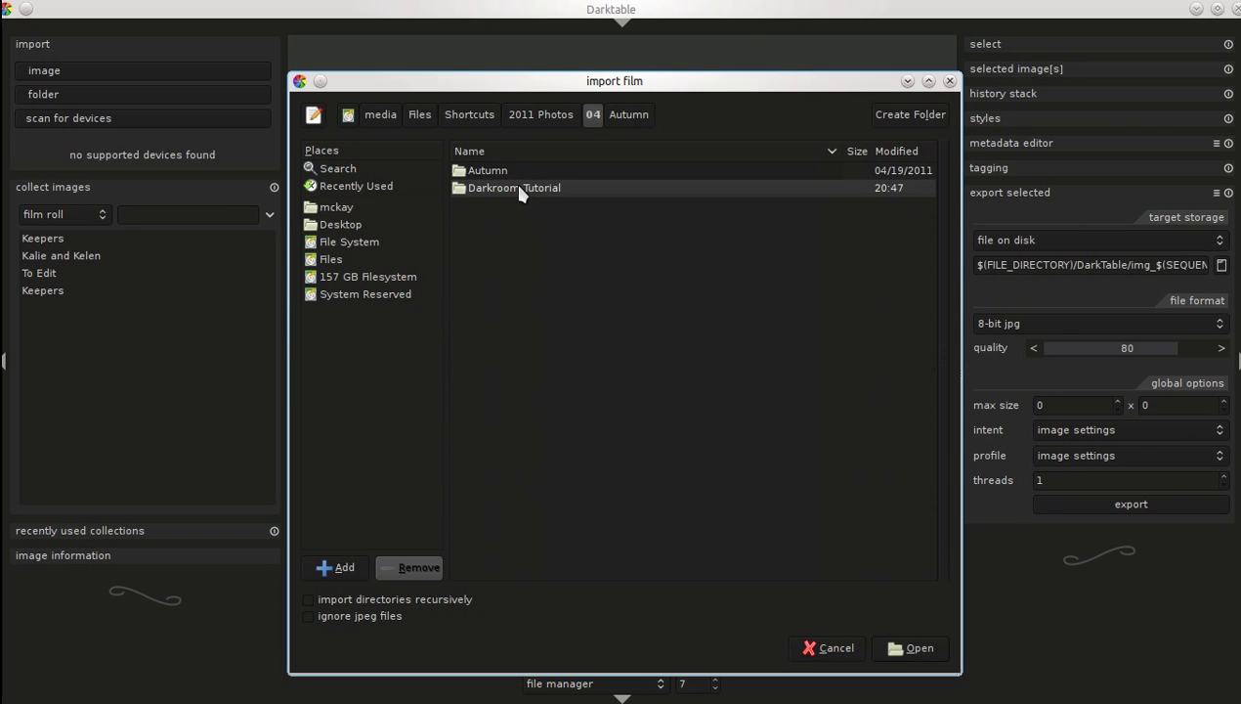
{"action": "left_click", "coordinate": [916, 648]}
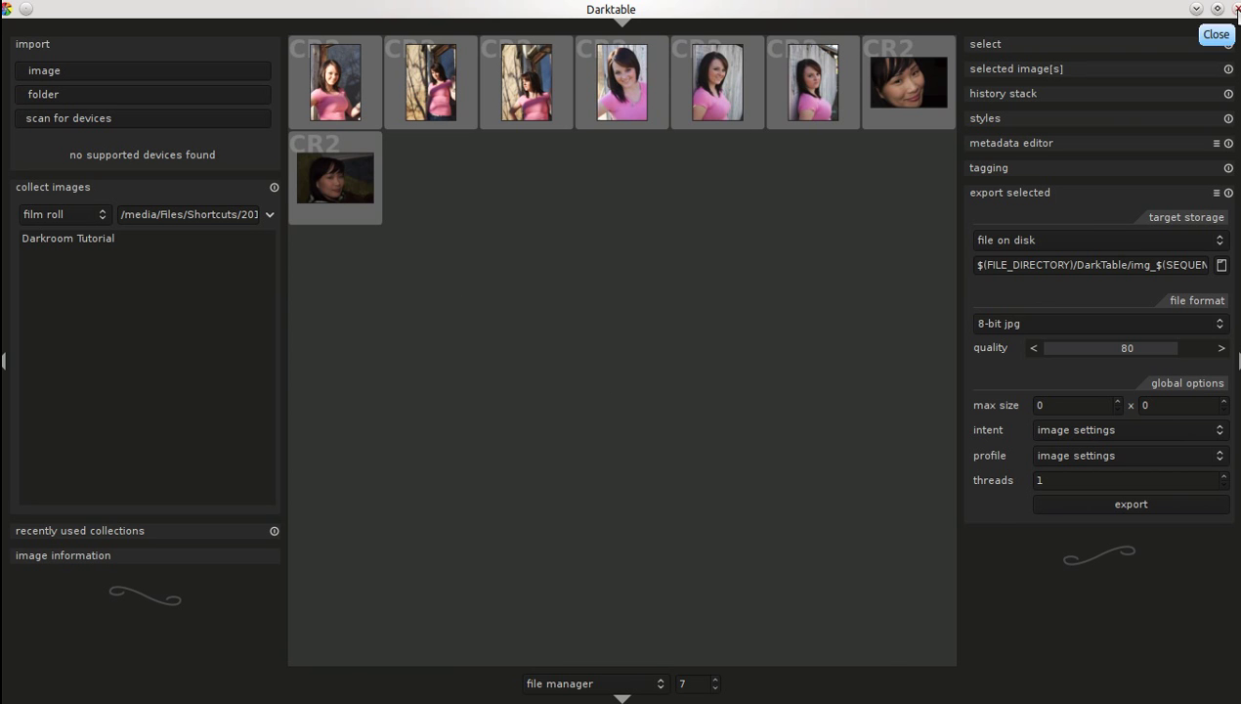
{"action": "left_click", "coordinate": [1237, 9]}
{"action": "left_click", "coordinate": [35, 687]}
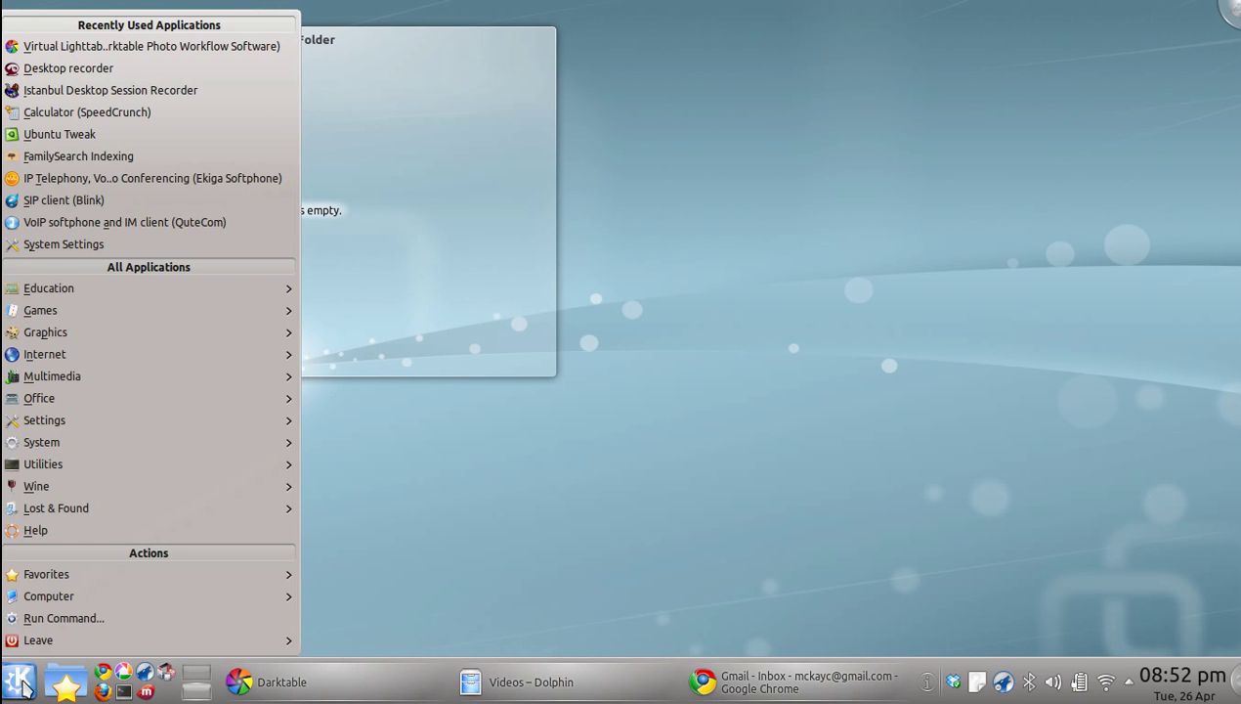
{"action": "left_click", "coordinate": [125, 47]}
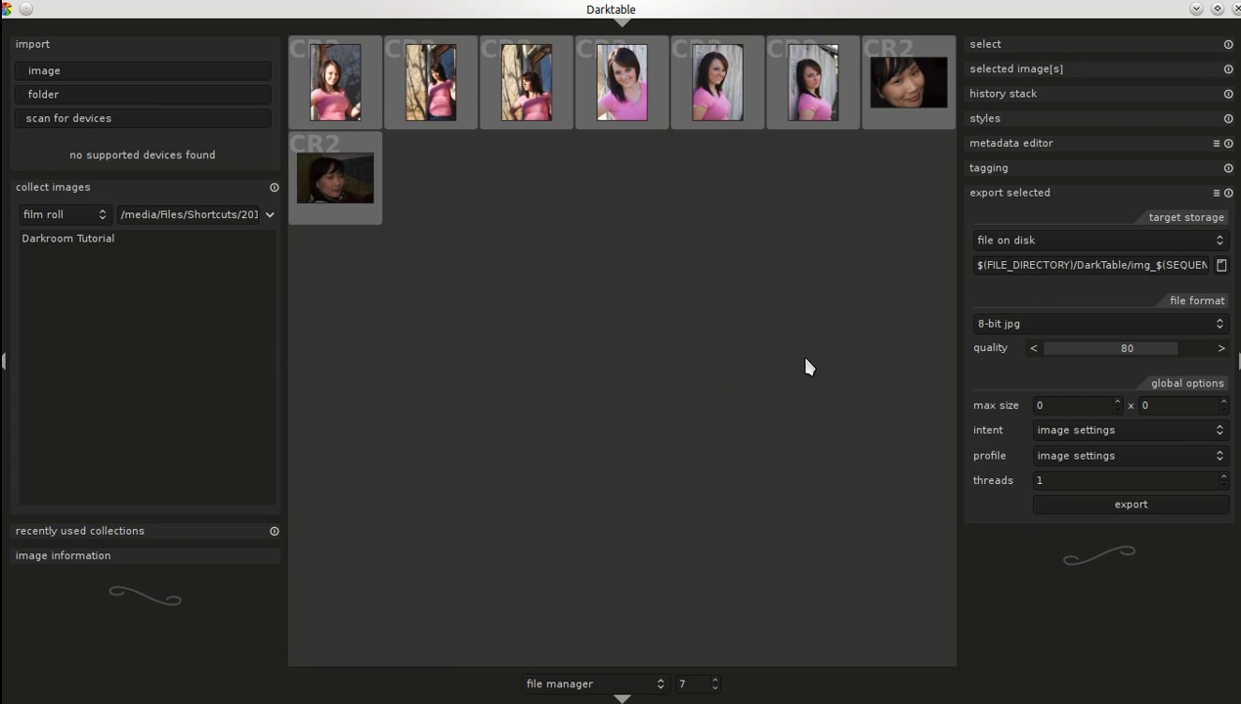
Step: Open the fourth portrait and enable exposure with black 0.010 and exposure 0.377
{"action": "double_click", "coordinate": [633, 86]}
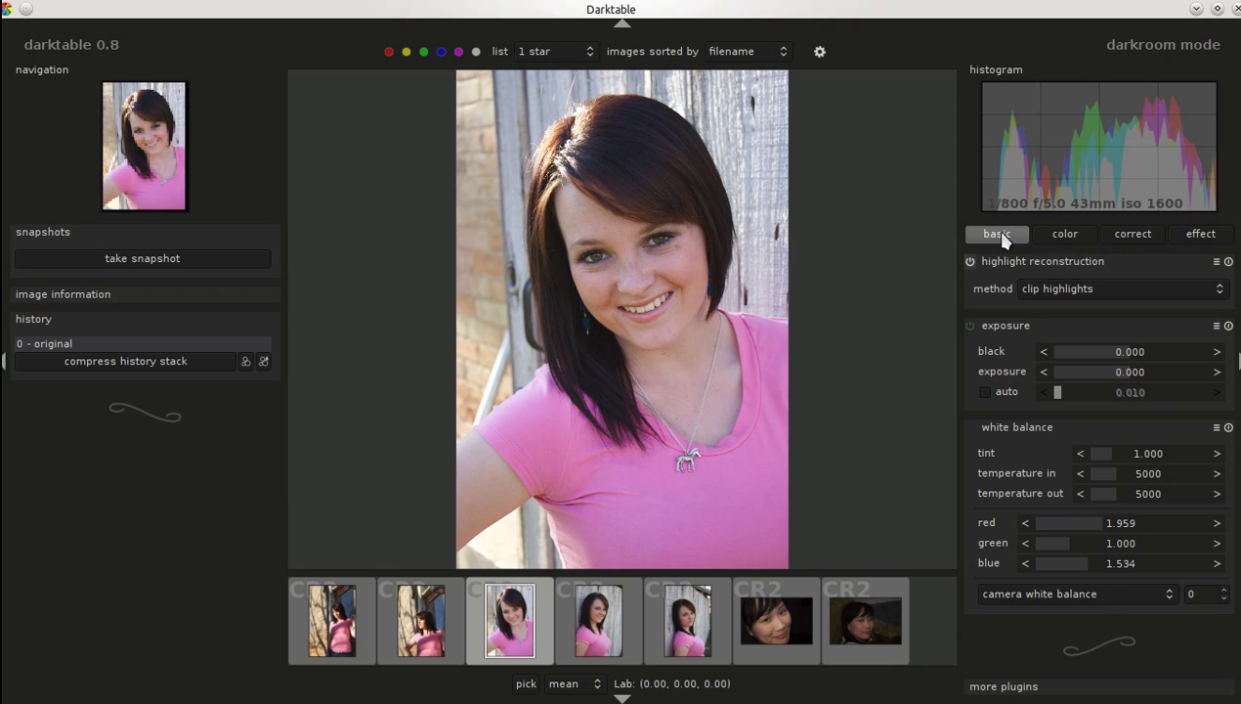
{"action": "left_click", "coordinate": [1139, 358]}
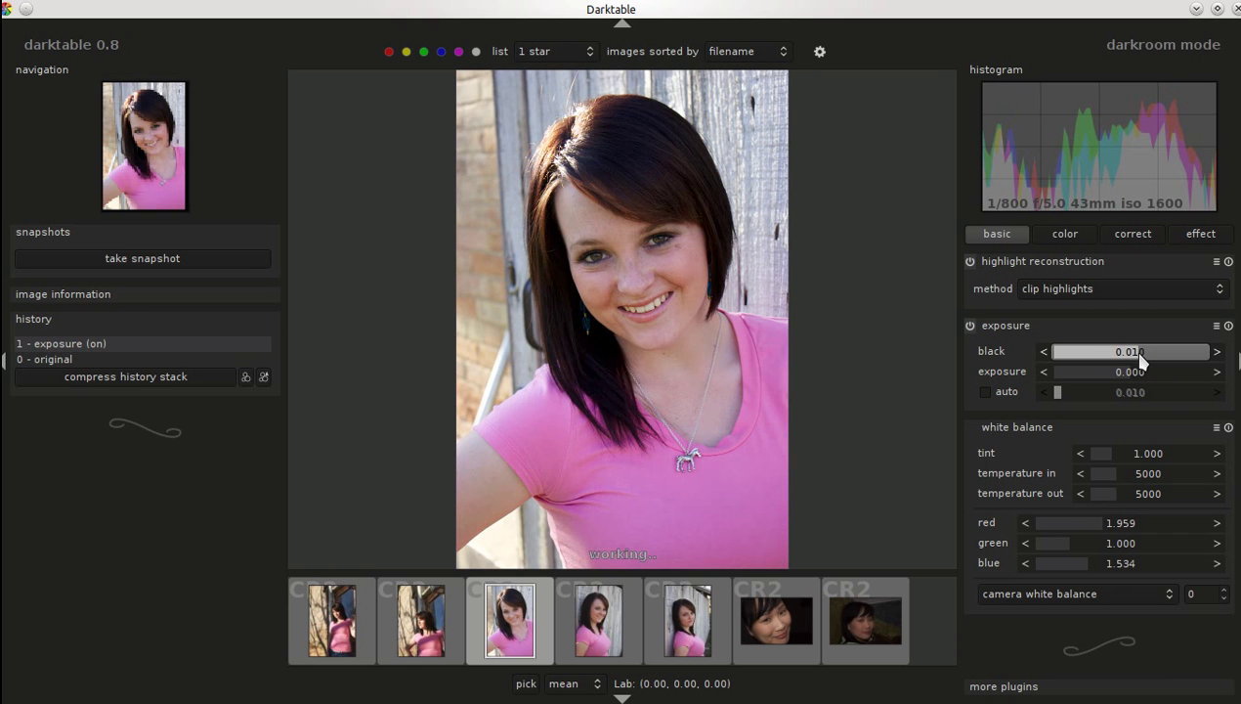
{"action": "scroll", "coordinate": [1138, 360], "scroll_direction": "down", "scroll_amount": 1}
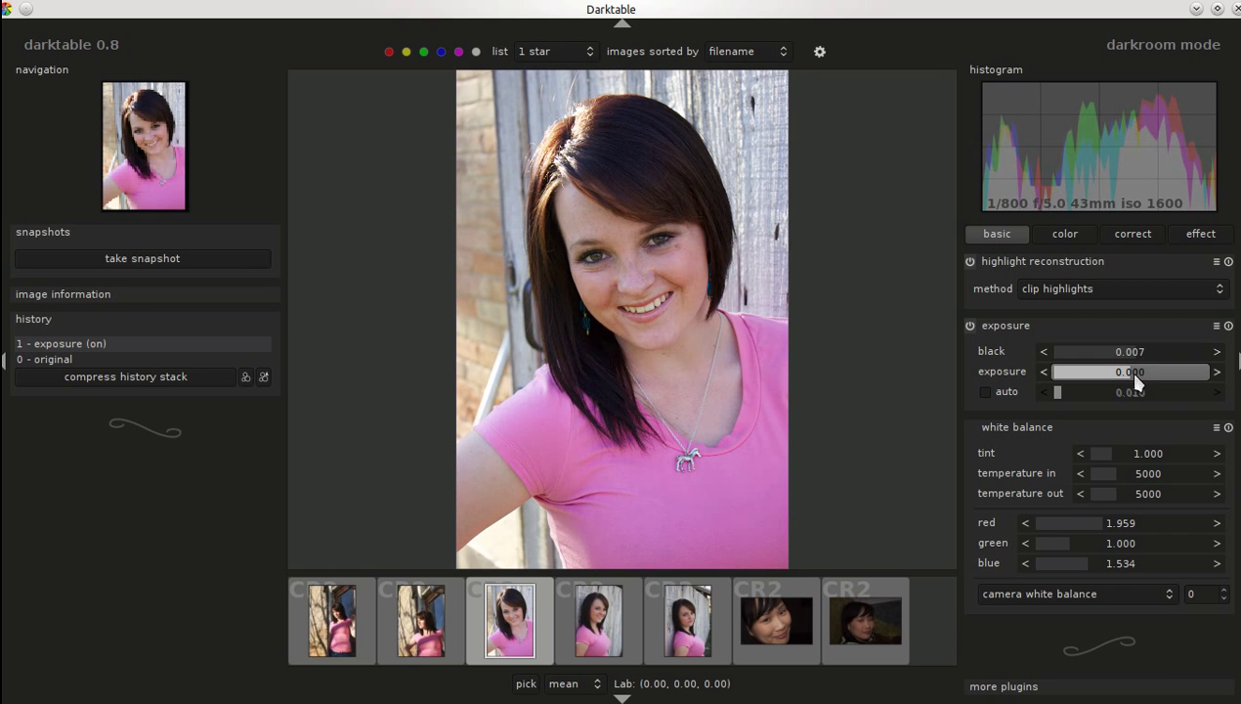
{"action": "scroll", "coordinate": [1129, 373], "scroll_direction": "up", "scroll_amount": 3}
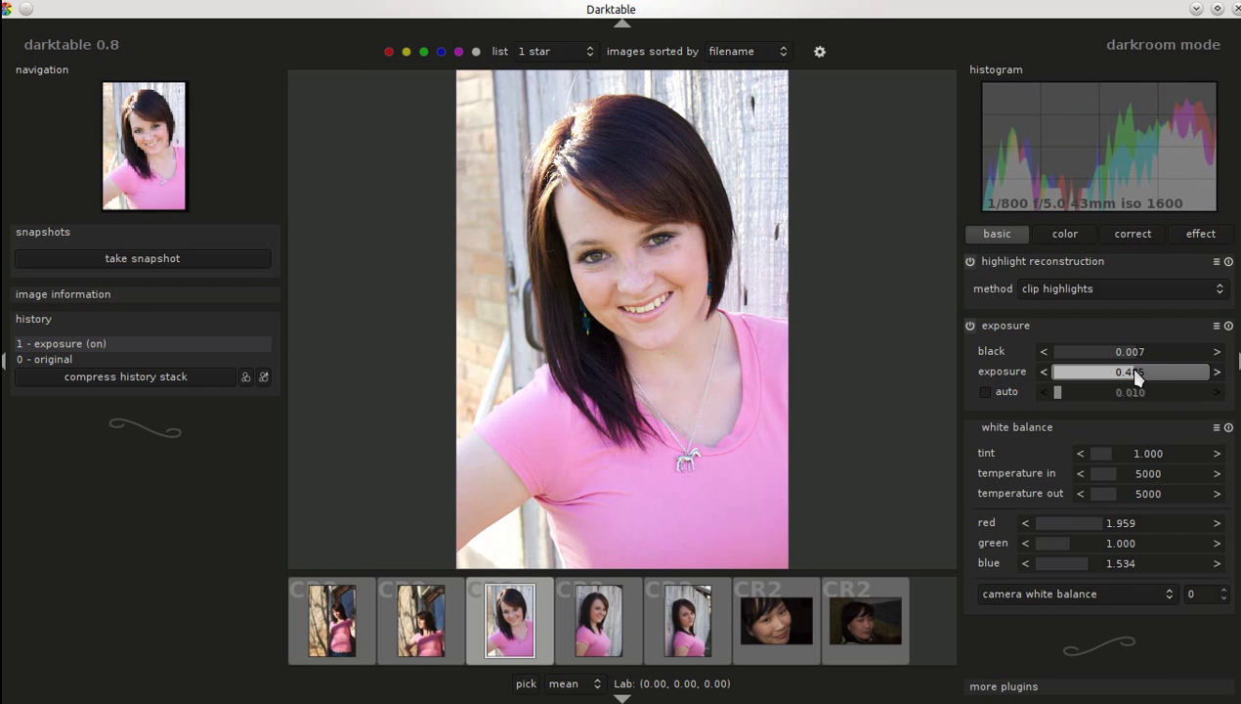
{"action": "scroll", "coordinate": [1127, 369], "scroll_direction": "up", "scroll_amount": 8}
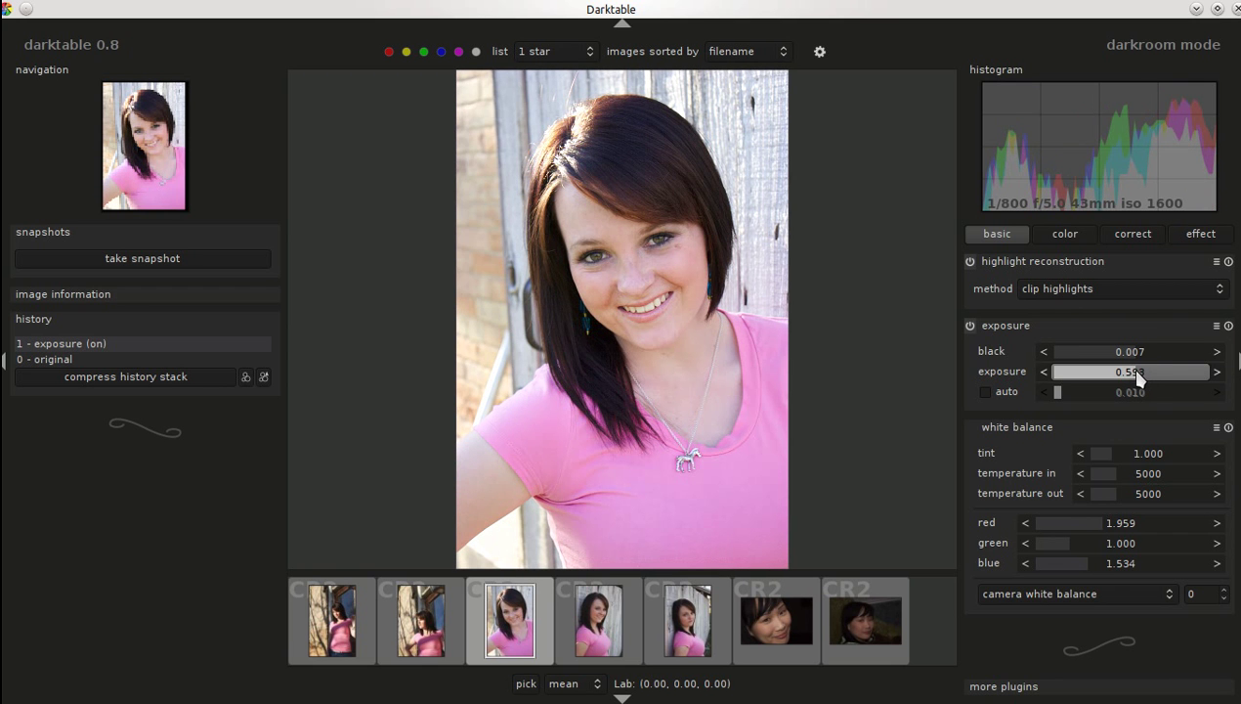
{"action": "scroll", "coordinate": [1137, 358], "scroll_direction": "up", "scroll_amount": 3}
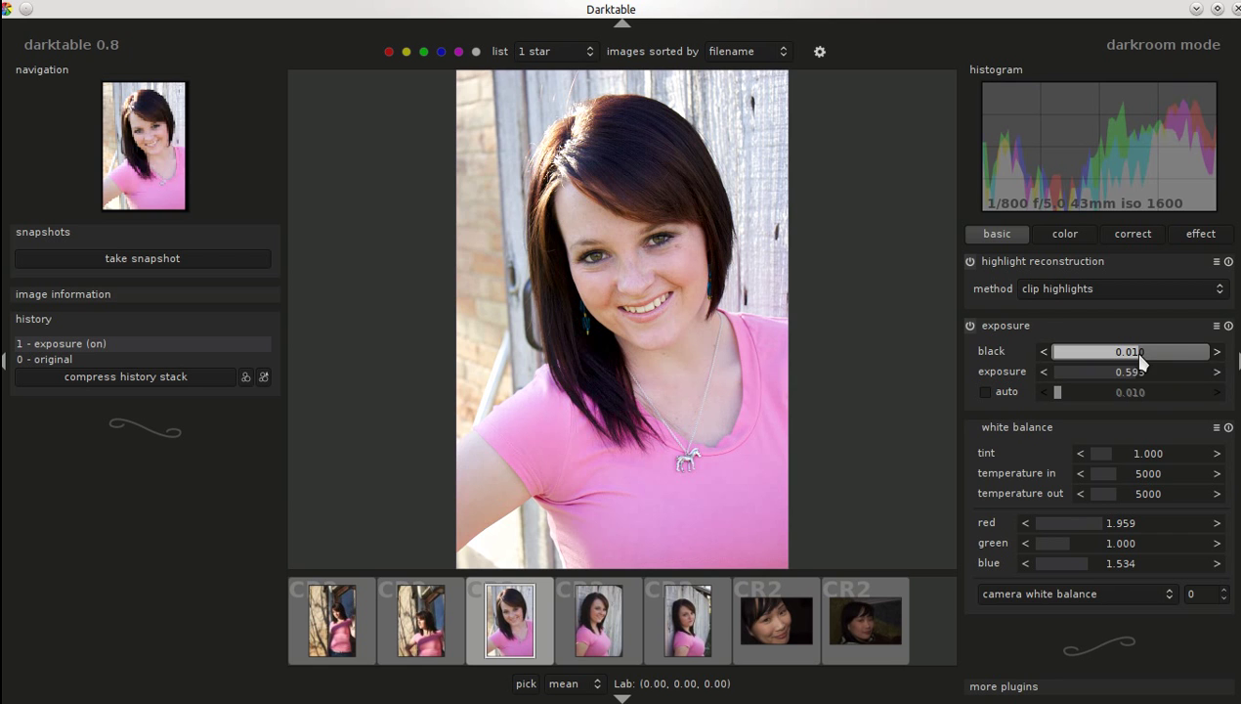
{"action": "scroll", "coordinate": [1126, 369], "scroll_direction": "down", "scroll_amount": 4}
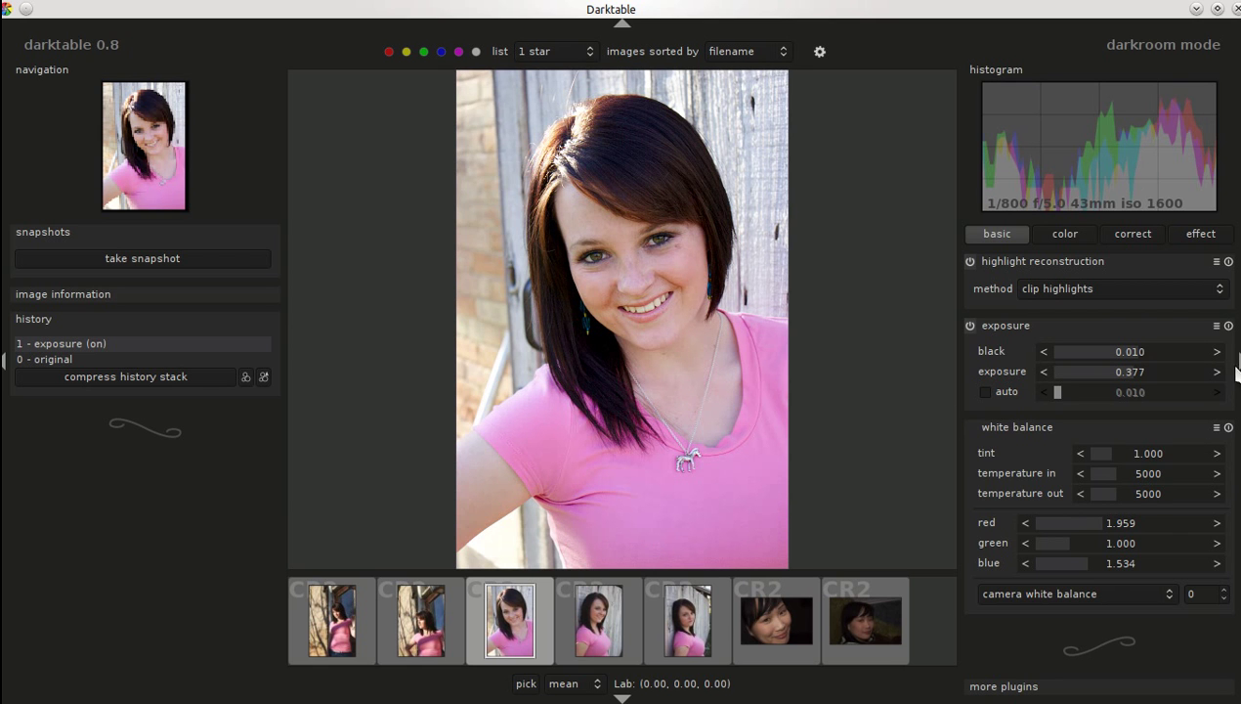
Step: Enable velvia on the color tab with saturation 40.98 % and vibrance 50.82 %
{"action": "left_click", "coordinate": [1056, 241]}
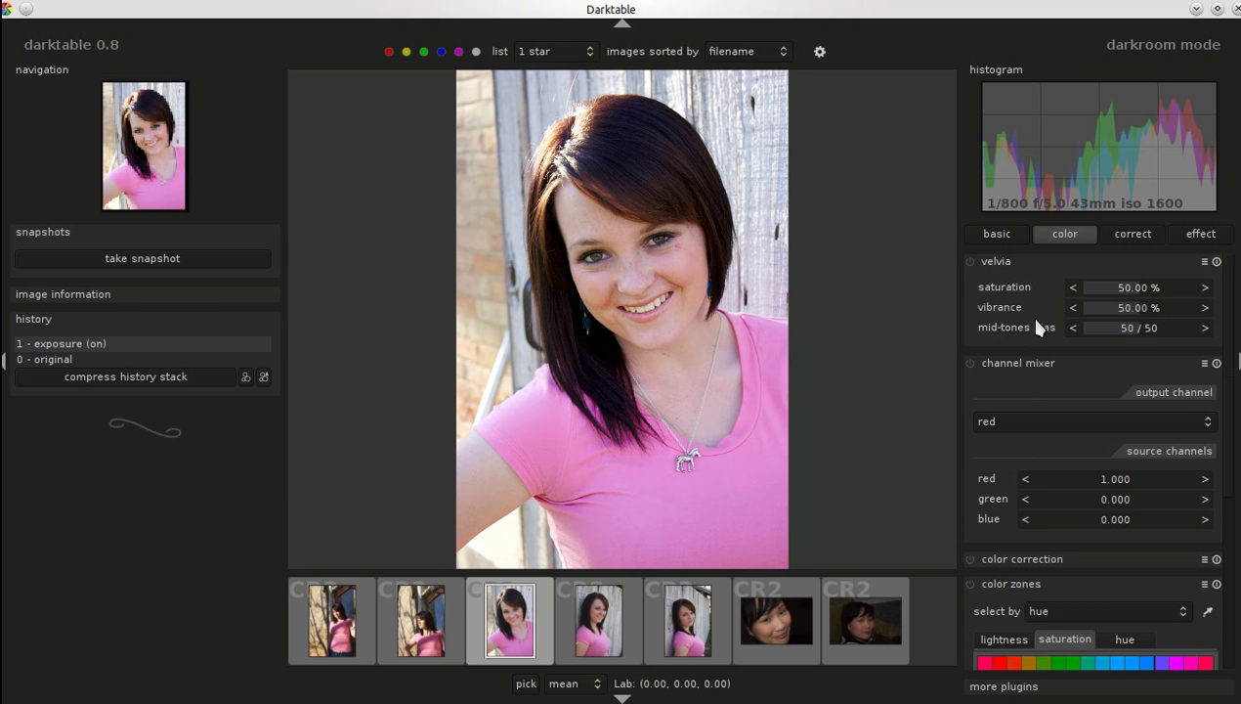
{"action": "left_click", "coordinate": [1148, 308]}
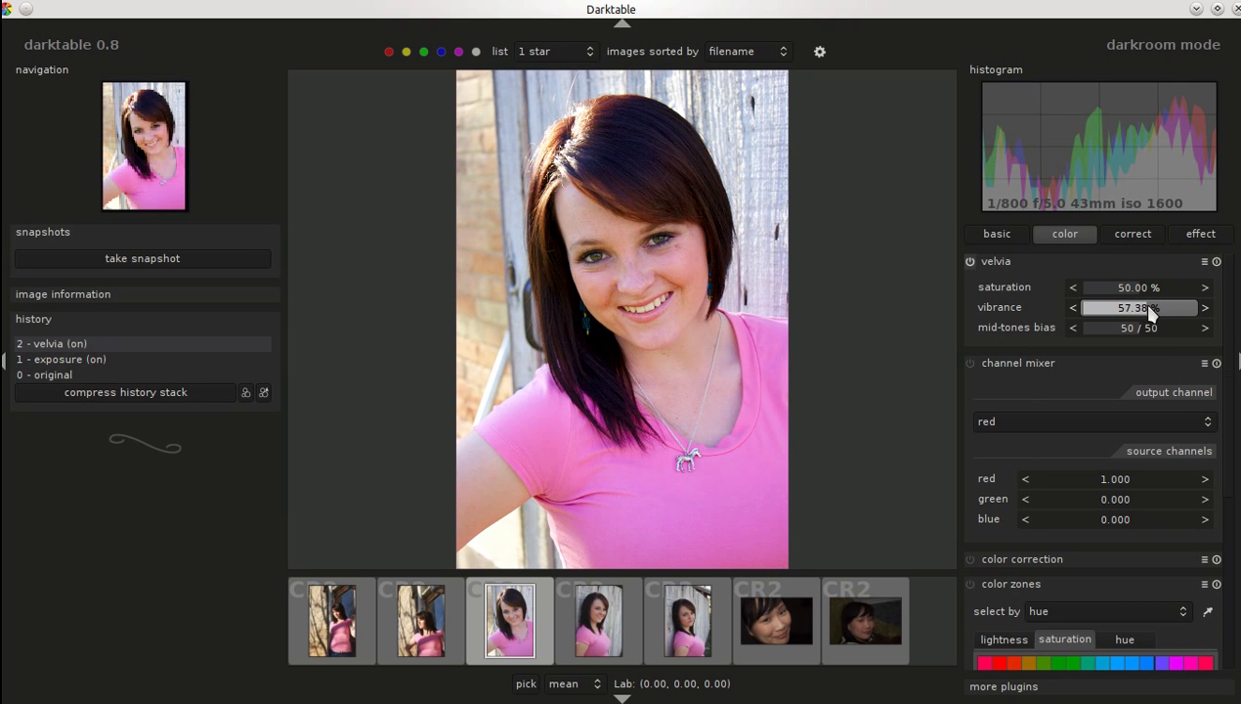
{"action": "left_click", "coordinate": [1194, 308]}
{"action": "left_click_drag", "start_coordinate": [1189, 311], "coordinate": [1131, 309]}
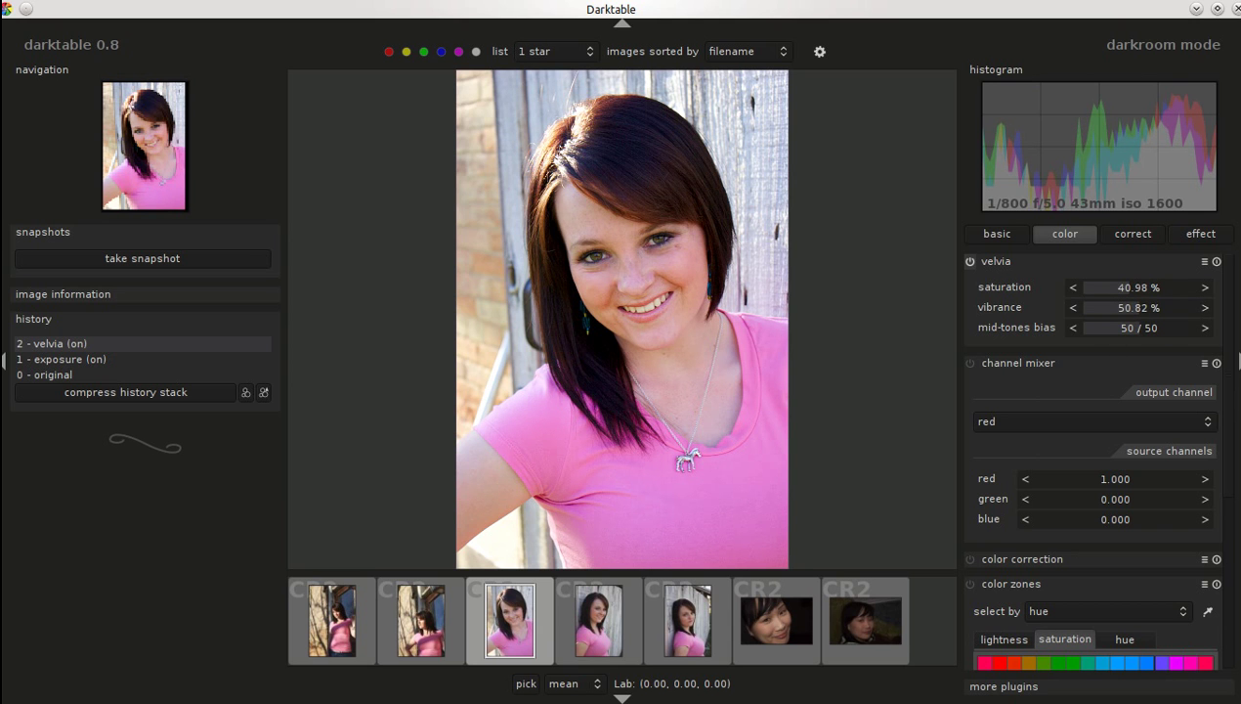
{"action": "left_click_drag", "start_coordinate": [1229, 412], "coordinate": [1231, 546]}
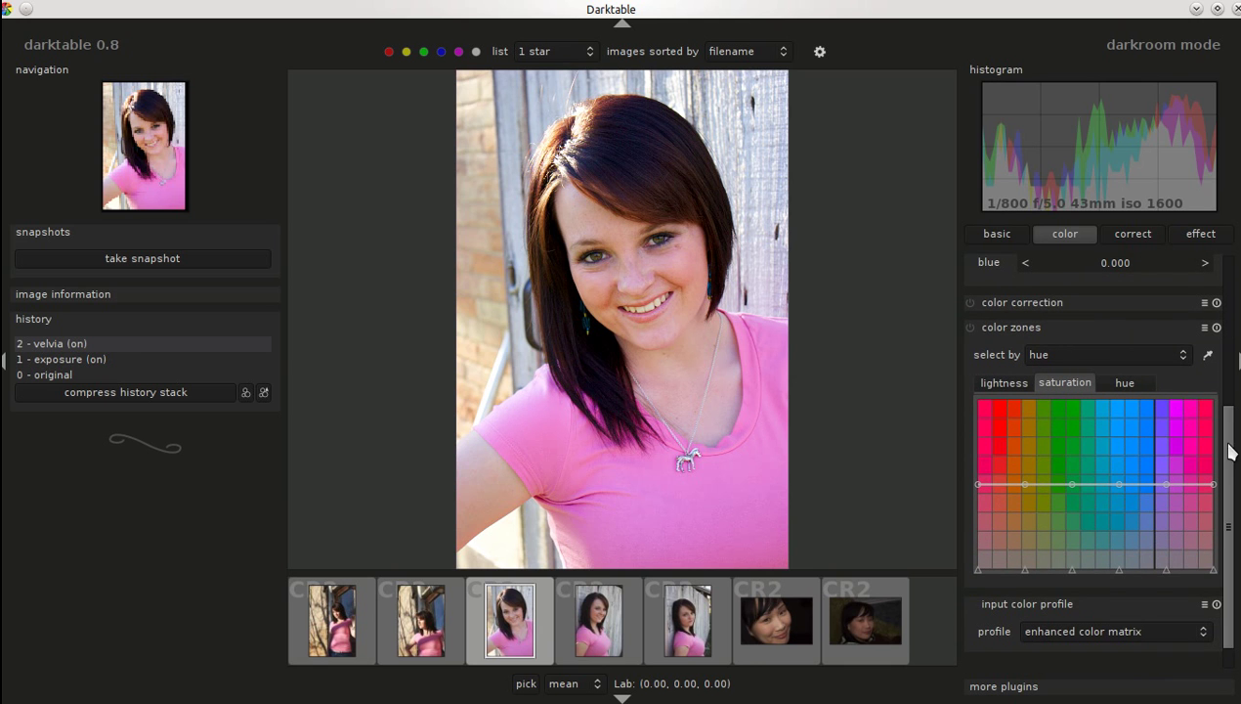
Step: Enable color zones, adjusting hue saturation (lowering blue-purple) and then the lightness curve
{"action": "scroll", "coordinate": [1230, 467], "scroll_direction": "down", "scroll_amount": 1}
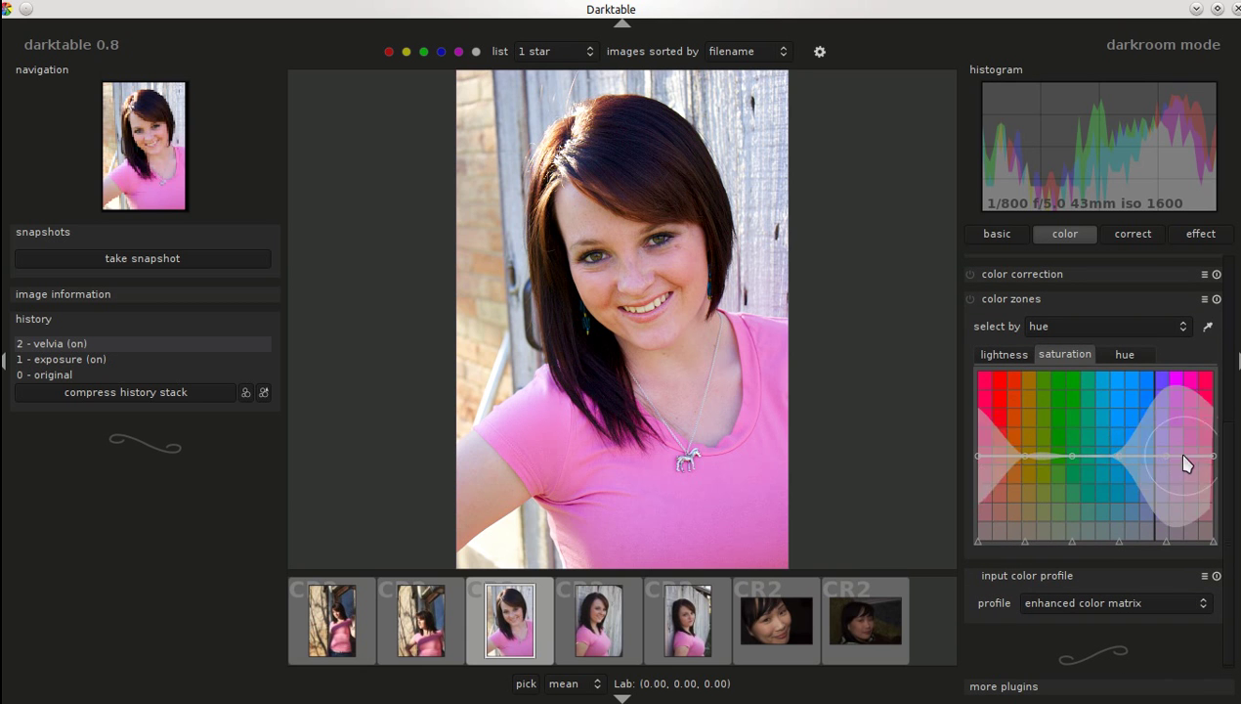
{"action": "mouse_move", "coordinate": [1023, 461]}
{"action": "left_mouse_down"}
{"action": "mouse_move", "coordinate": [1067, 396]}
{"action": "mouse_move", "coordinate": [1061, 382]}
{"action": "mouse_move", "coordinate": [1028, 460]}
{"action": "mouse_move", "coordinate": [1026, 436]}
{"action": "left_mouse_up"}
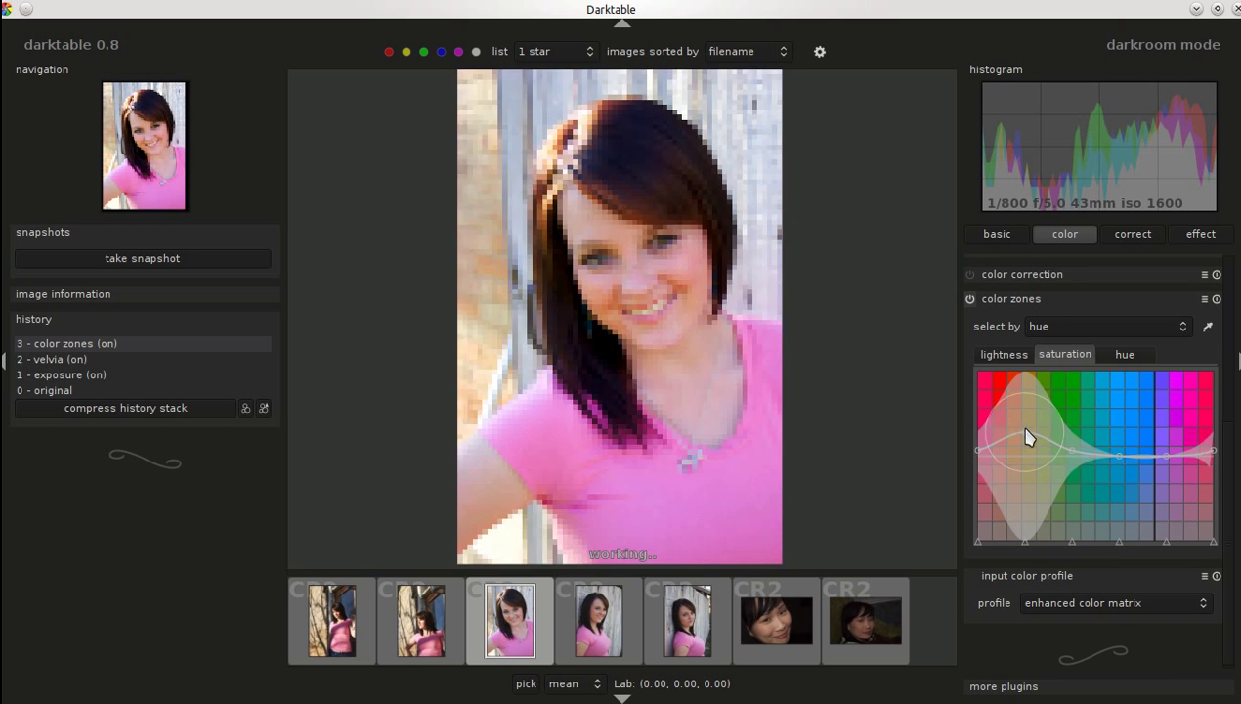
{"action": "mouse_move", "coordinate": [1132, 457]}
{"action": "left_mouse_down"}
{"action": "mouse_move", "coordinate": [1130, 471]}
{"action": "mouse_move", "coordinate": [1169, 459]}
{"action": "mouse_move", "coordinate": [982, 452]}
{"action": "left_mouse_up"}
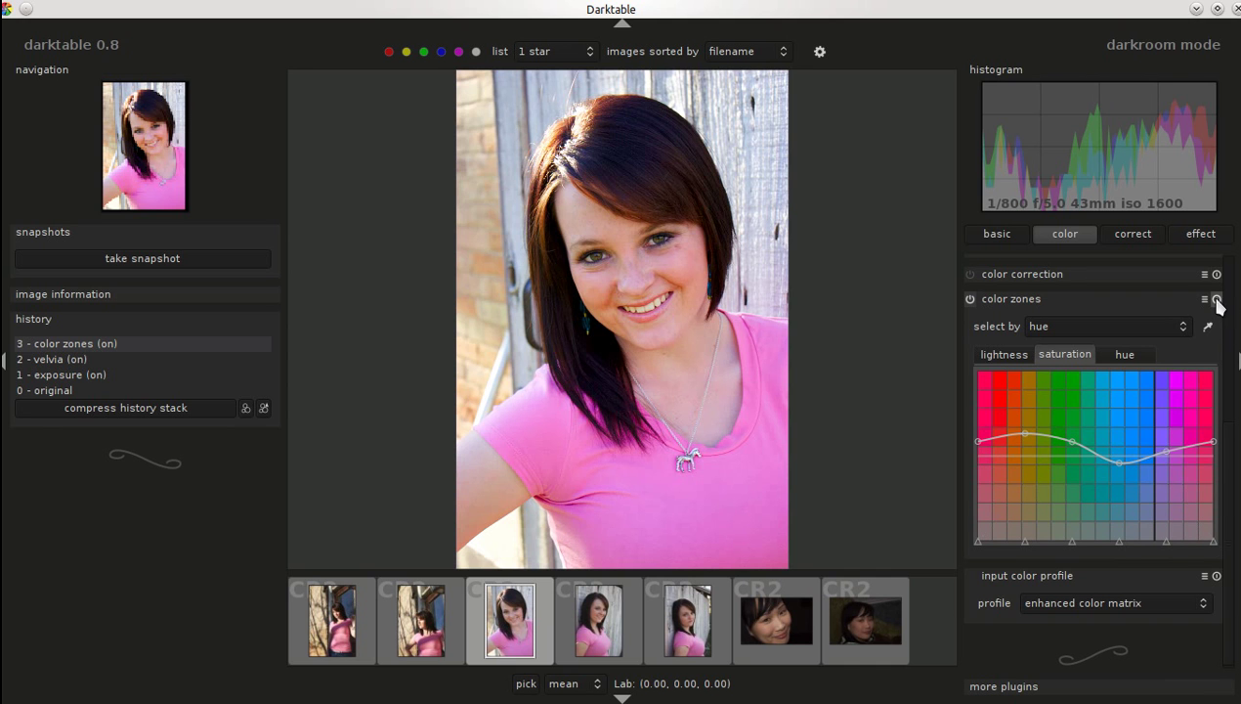
{"action": "left_click", "coordinate": [1006, 354]}
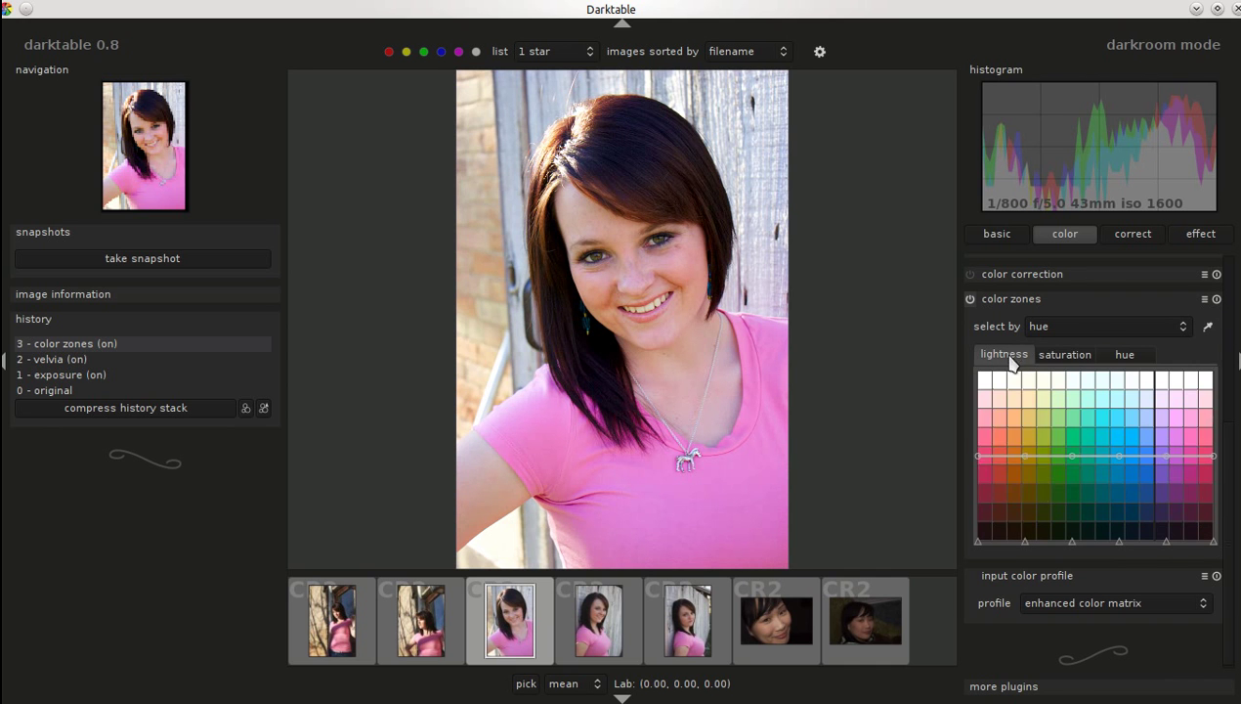
{"action": "mouse_move", "coordinate": [1024, 462]}
{"action": "left_mouse_down"}
{"action": "mouse_move", "coordinate": [1031, 438]}
{"action": "mouse_move", "coordinate": [1044, 451]}
{"action": "mouse_move", "coordinate": [1028, 435]}
{"action": "mouse_move", "coordinate": [1028, 465]}
{"action": "mouse_move", "coordinate": [989, 451]}
{"action": "mouse_move", "coordinate": [990, 530]}
{"action": "mouse_move", "coordinate": [989, 435]}
{"action": "mouse_move", "coordinate": [984, 464]}
{"action": "left_mouse_up"}
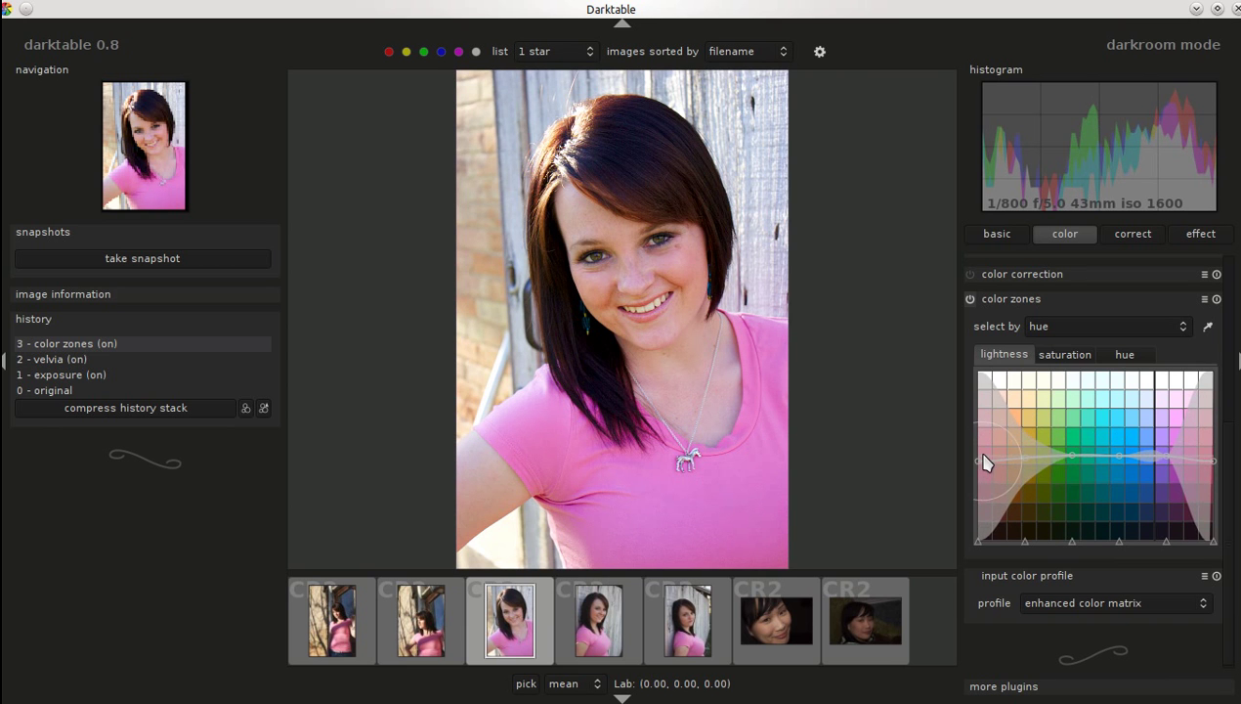
Step: Raise the sharpen amount to 0.588 and lift the tone curve midtones into an S-shape
{"action": "left_click", "coordinate": [1128, 237]}
{"action": "left_click_drag", "start_coordinate": [1233, 418], "coordinate": [1236, 261]}
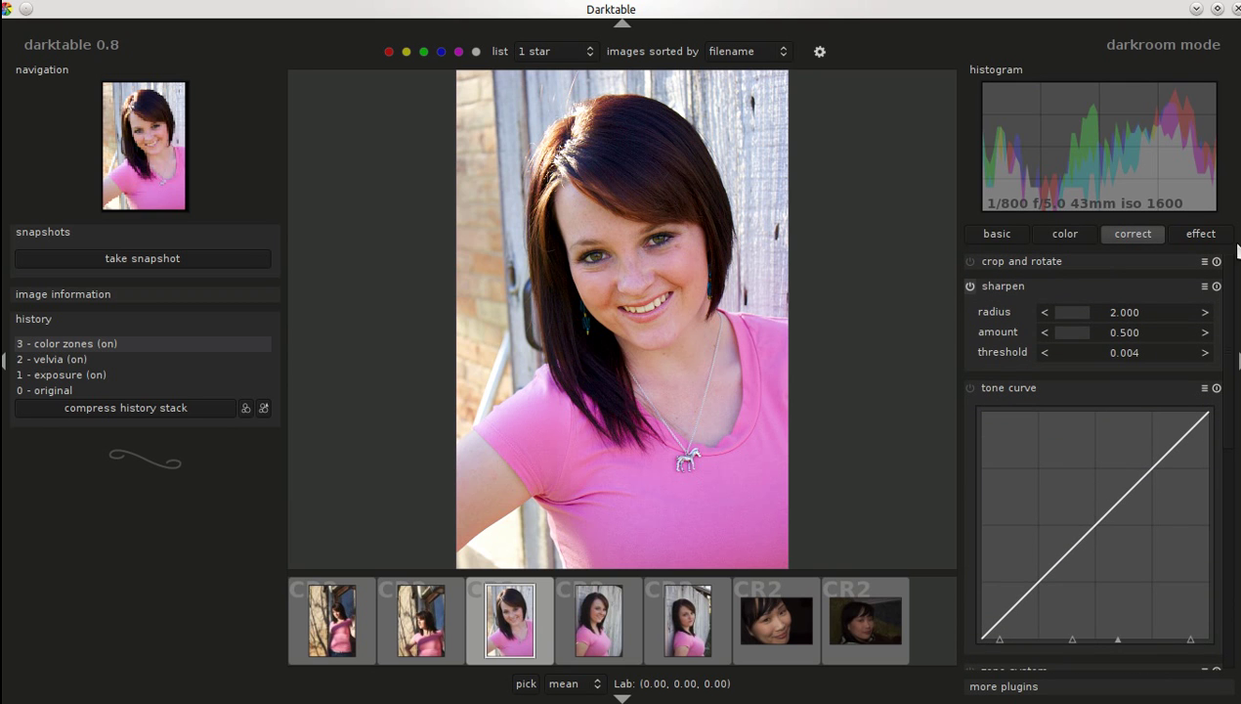
{"action": "left_click_drag", "start_coordinate": [1093, 337], "coordinate": [1101, 335]}
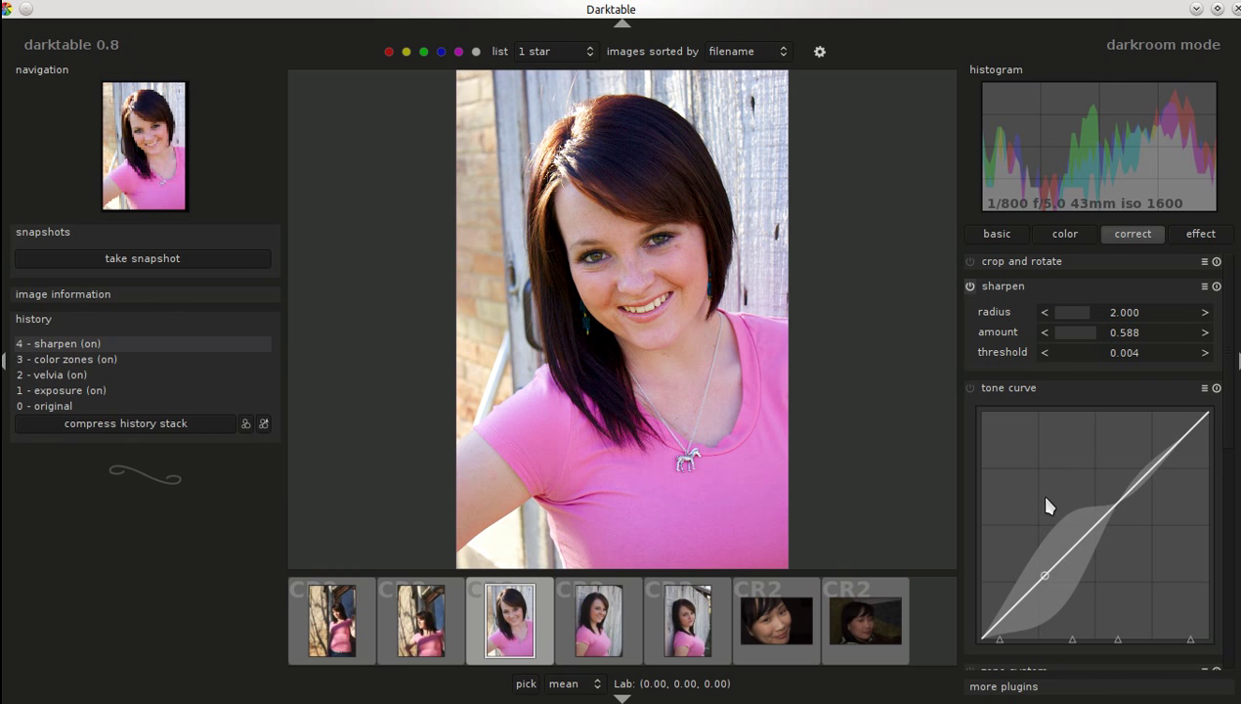
{"action": "left_click_drag", "start_coordinate": [1118, 443], "coordinate": [1060, 578]}
{"action": "left_click_drag", "start_coordinate": [1230, 354], "coordinate": [1229, 516]}
Step: Switch on the equalizer and raise both its luma and chroma contrast curves
{"action": "left_click", "coordinate": [1009, 383]}
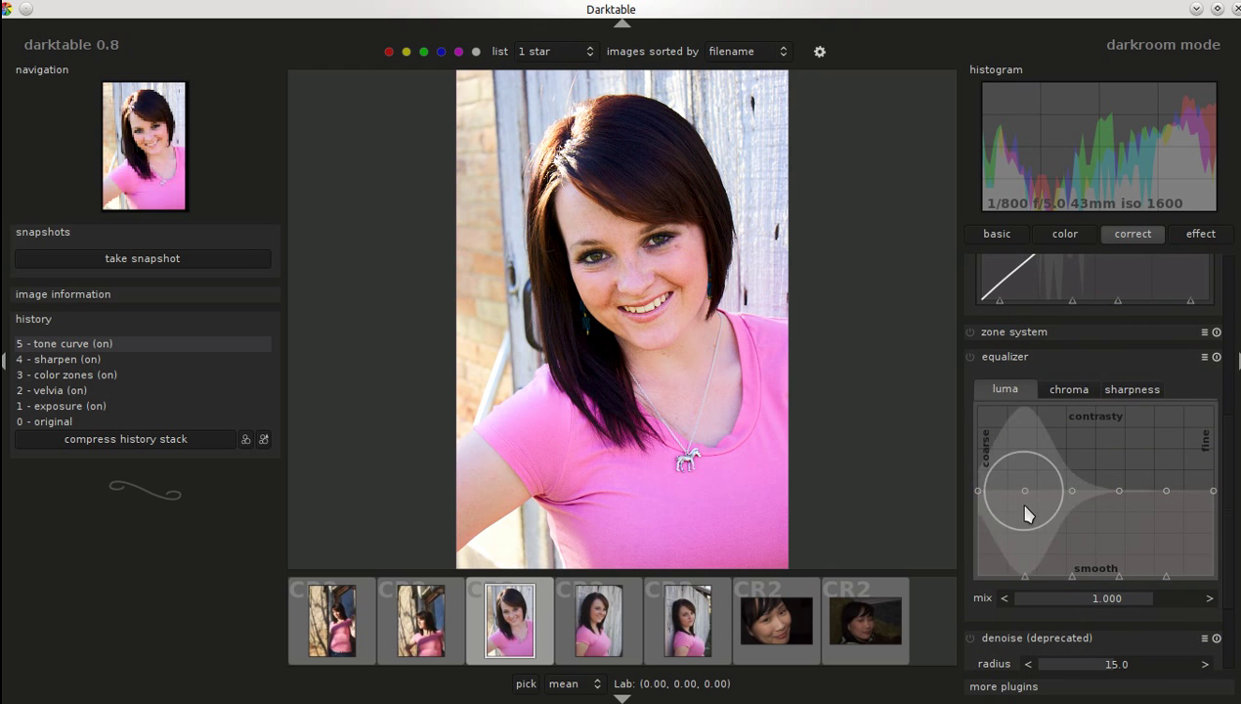
{"action": "left_click", "coordinate": [983, 498]}
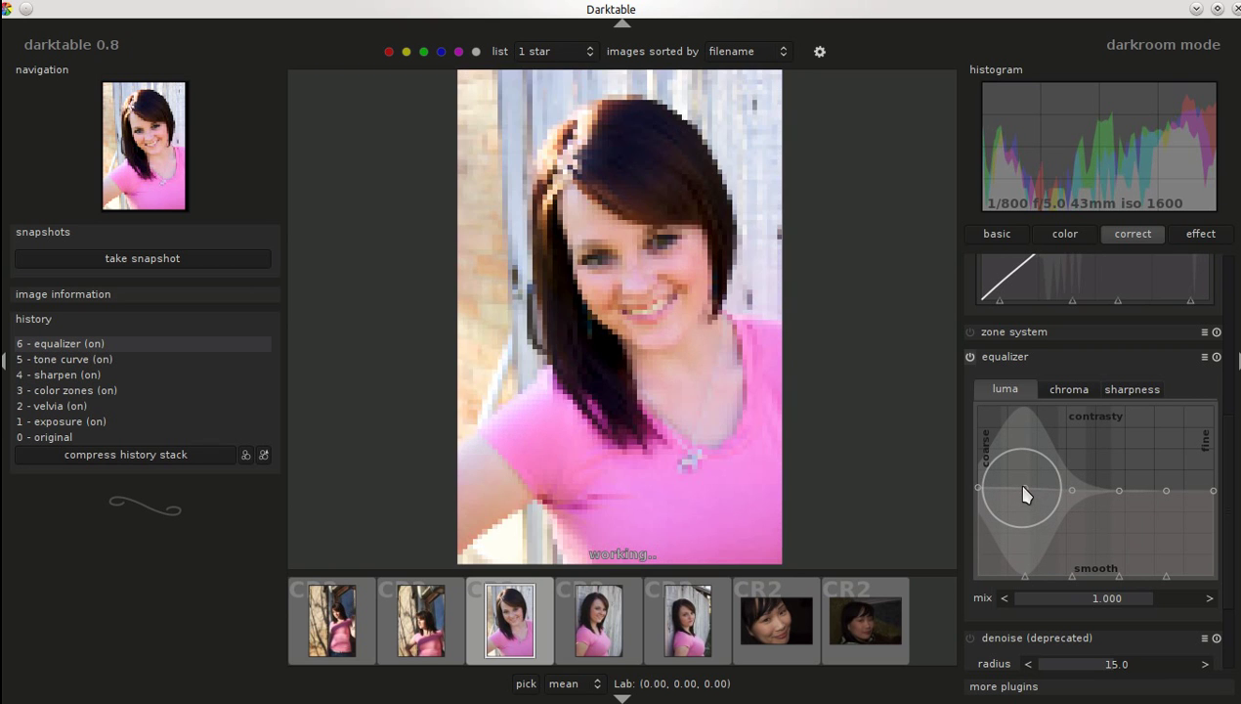
{"action": "left_click_drag", "start_coordinate": [1022, 487], "coordinate": [980, 483]}
{"action": "left_click", "coordinate": [1026, 491]}
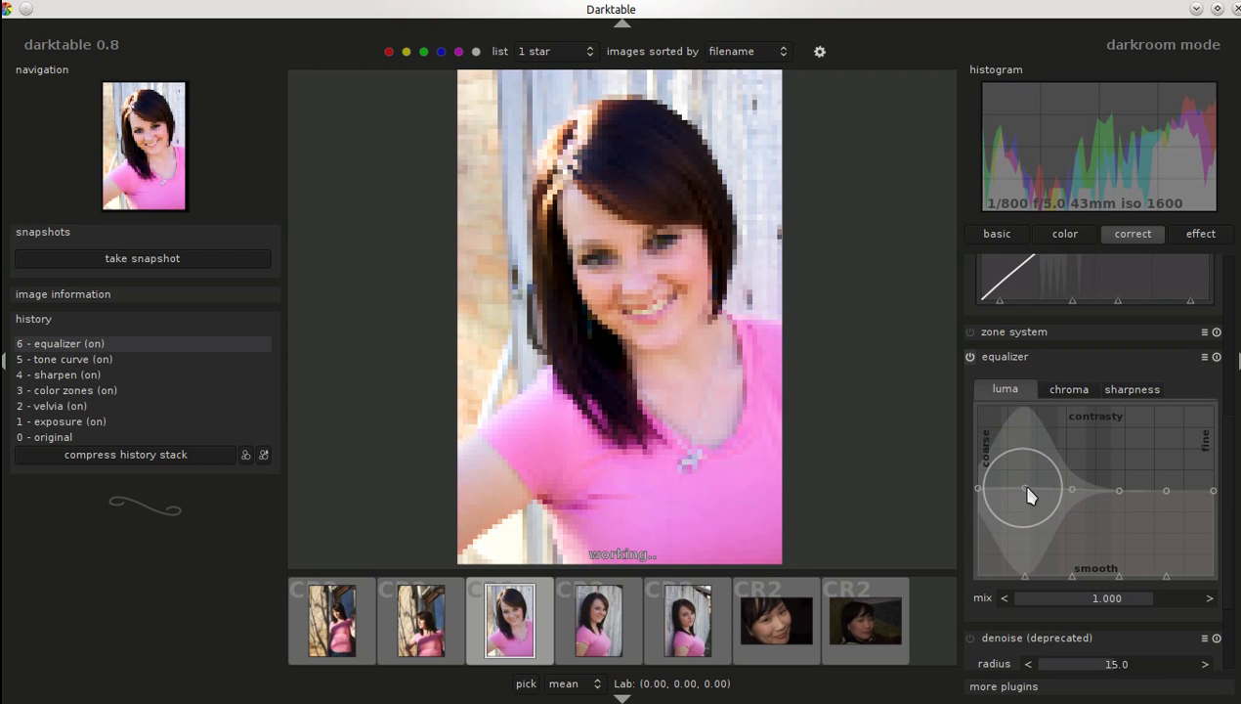
{"action": "left_click", "coordinate": [1073, 388]}
{"action": "mouse_move", "coordinate": [1060, 482]}
{"action": "left_mouse_down"}
{"action": "mouse_move", "coordinate": [1148, 507]}
{"action": "mouse_move", "coordinate": [1214, 494]}
{"action": "left_mouse_up"}
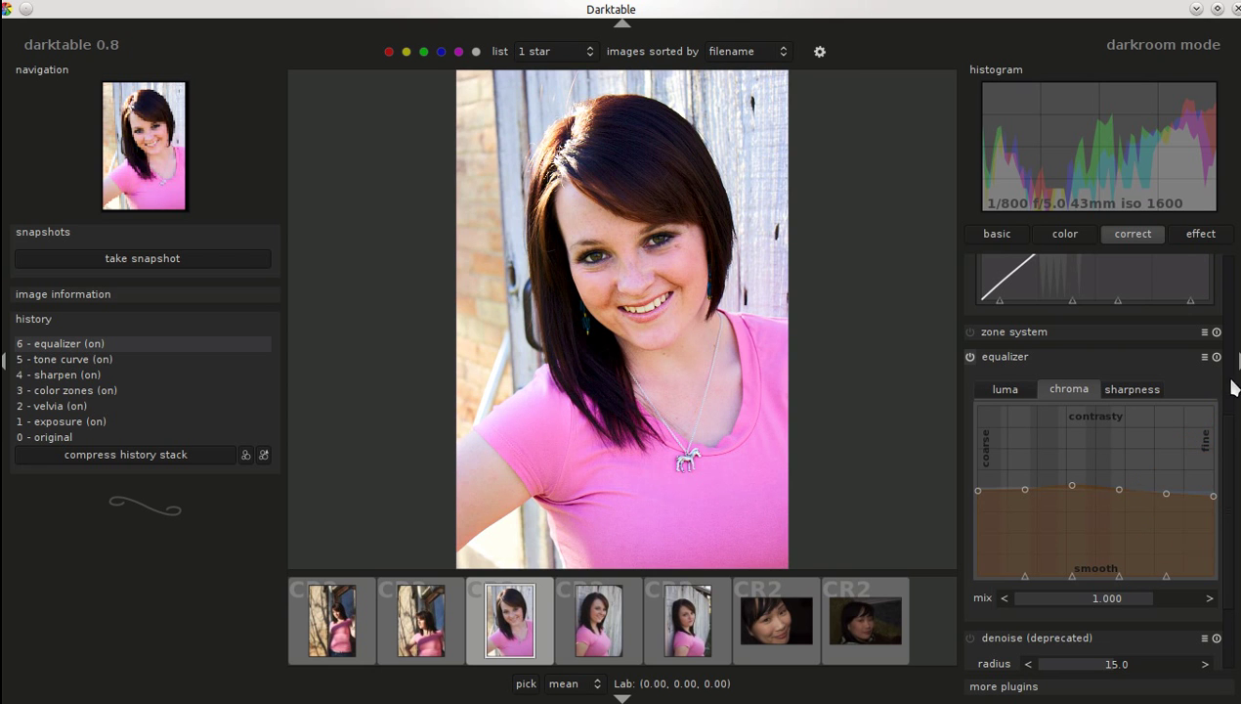
{"action": "left_click_drag", "start_coordinate": [1233, 435], "coordinate": [1237, 493]}
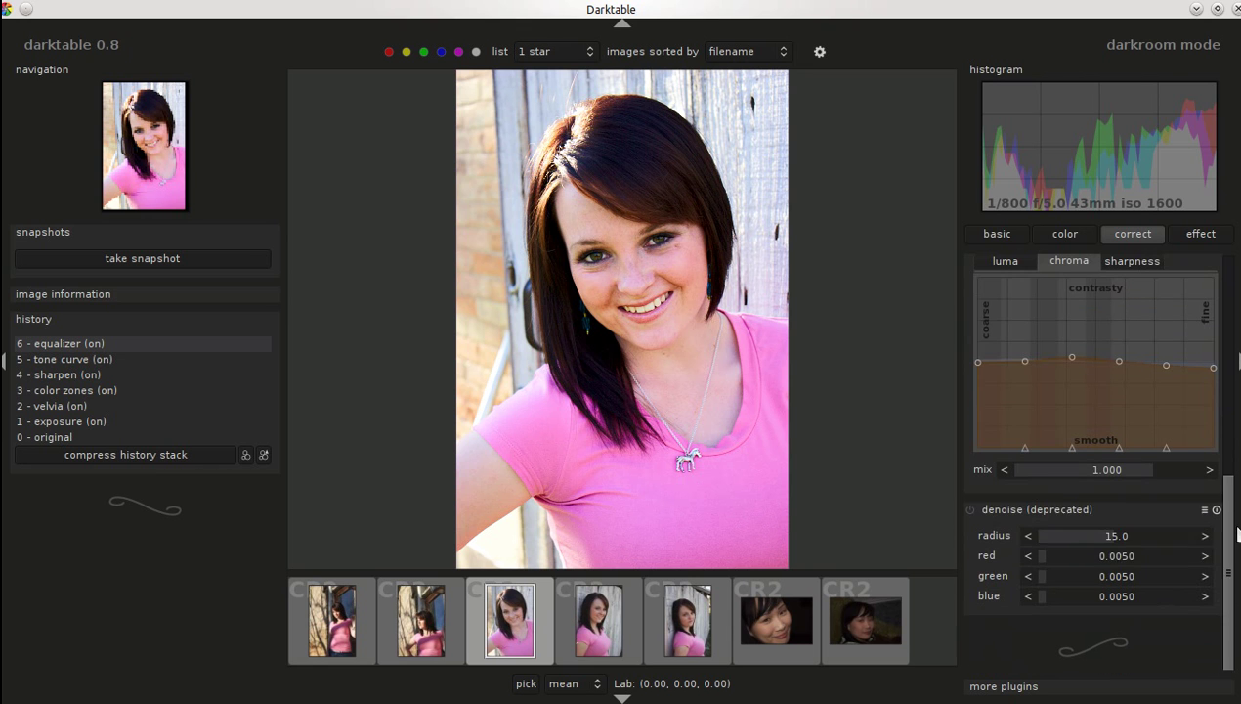
Step: Try monochrome with a shifted colour filter, then switch it off to keep colour
{"action": "left_click", "coordinate": [1195, 235]}
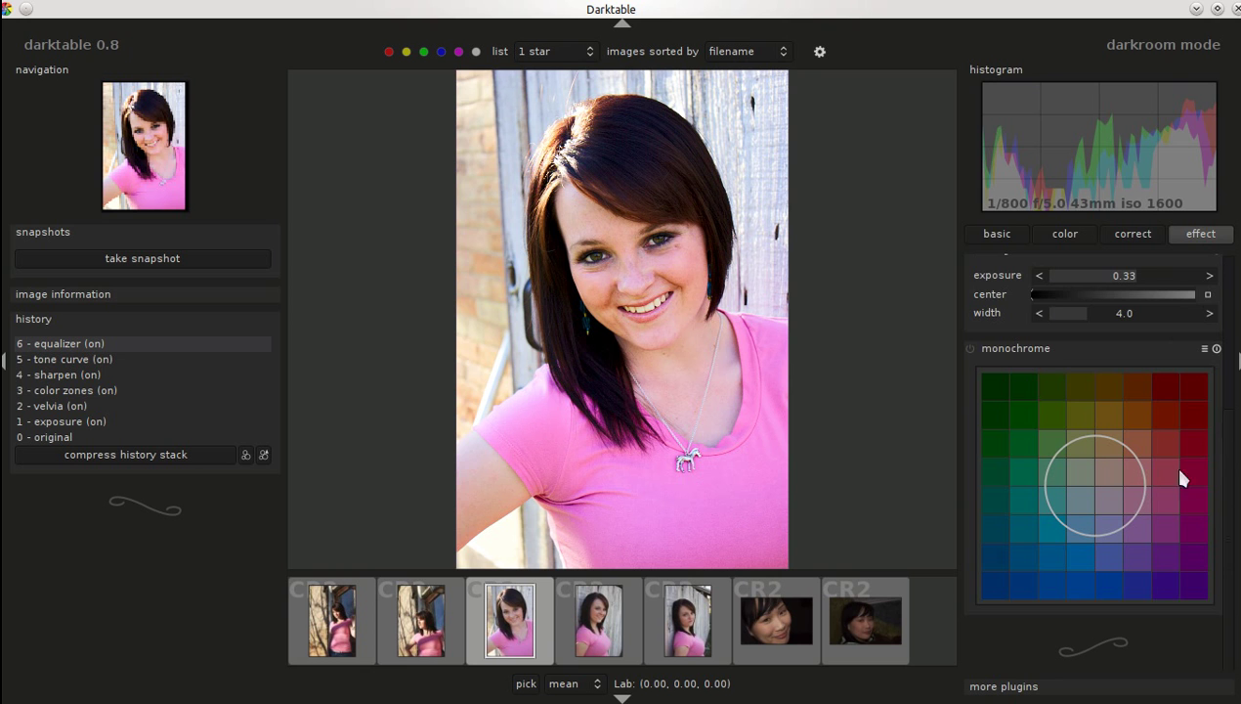
{"action": "mouse_move", "coordinate": [1226, 448]}
{"action": "left_mouse_down"}
{"action": "mouse_move", "coordinate": [1227, 430]}
{"action": "mouse_move", "coordinate": [1226, 448]}
{"action": "left_mouse_up"}
{"action": "left_click", "coordinate": [1174, 413]}
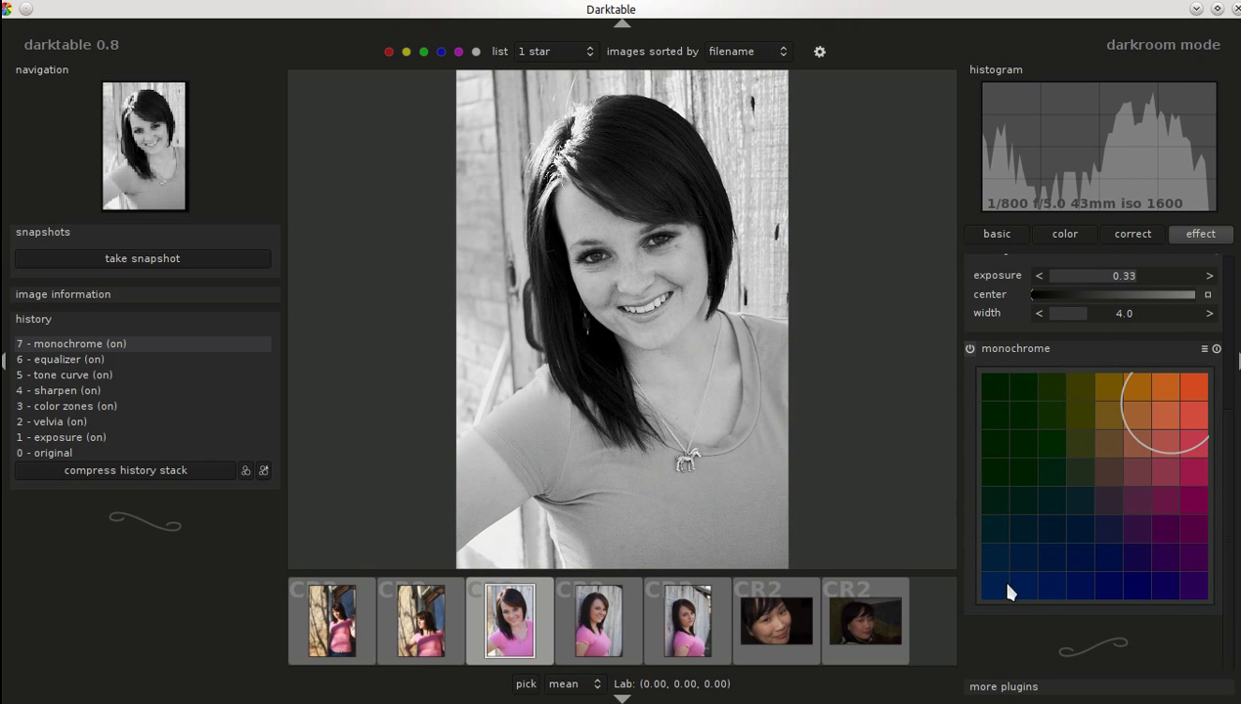
{"action": "left_click", "coordinate": [1111, 582]}
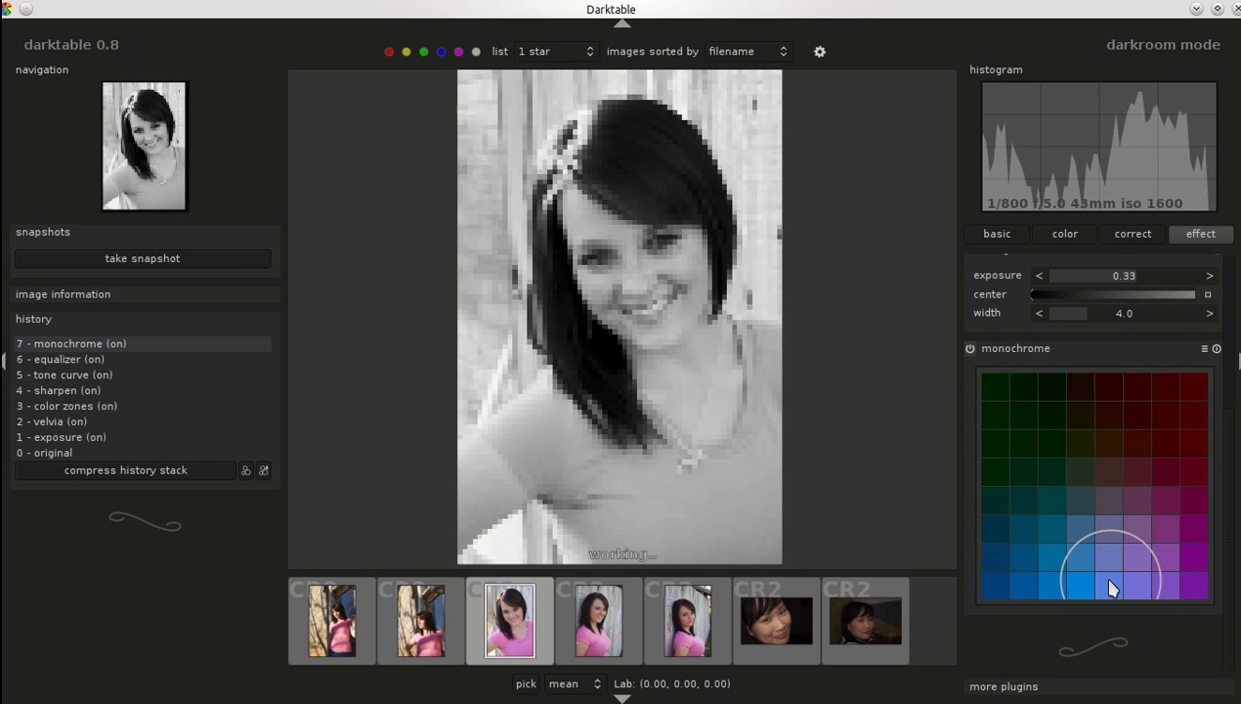
{"action": "left_click", "coordinate": [1026, 413]}
{"action": "left_click", "coordinate": [969, 348]}
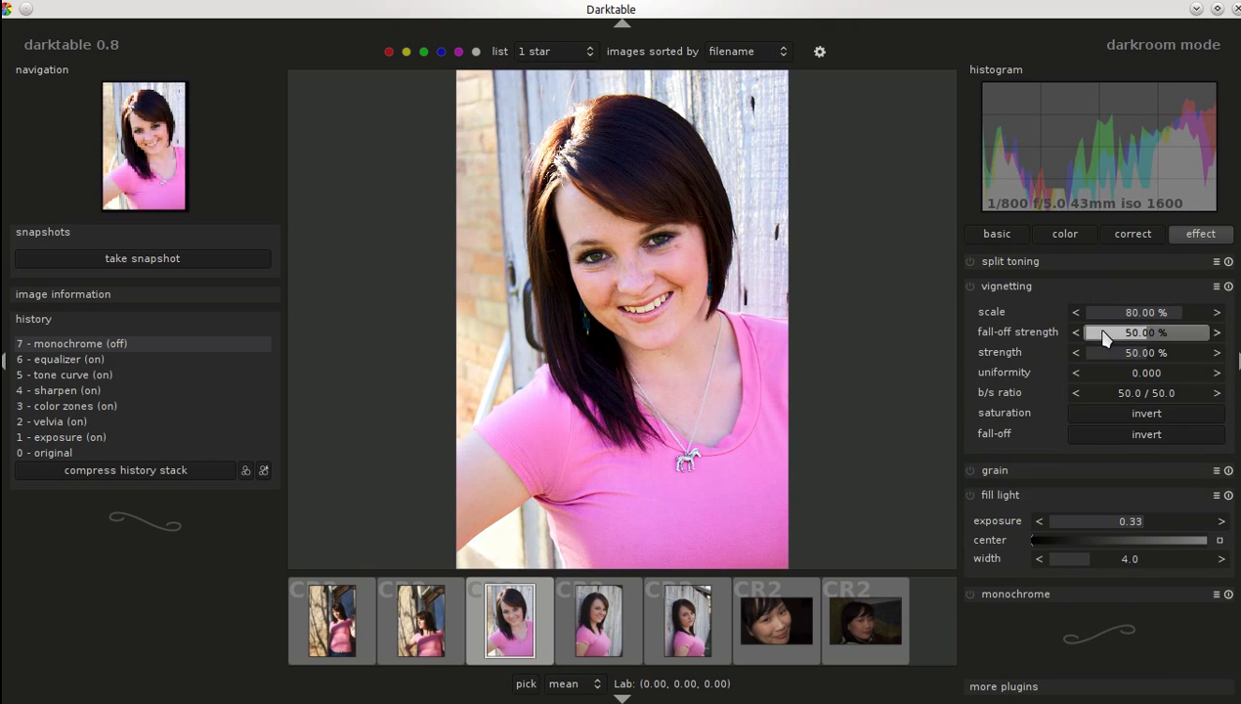
Step: Enable vignetting with scale 100 %, fall-off strength 60.61 % and strength 62.12 %
{"action": "left_click", "coordinate": [970, 288]}
{"action": "left_click", "coordinate": [970, 288]}
{"action": "left_click", "coordinate": [971, 288]}
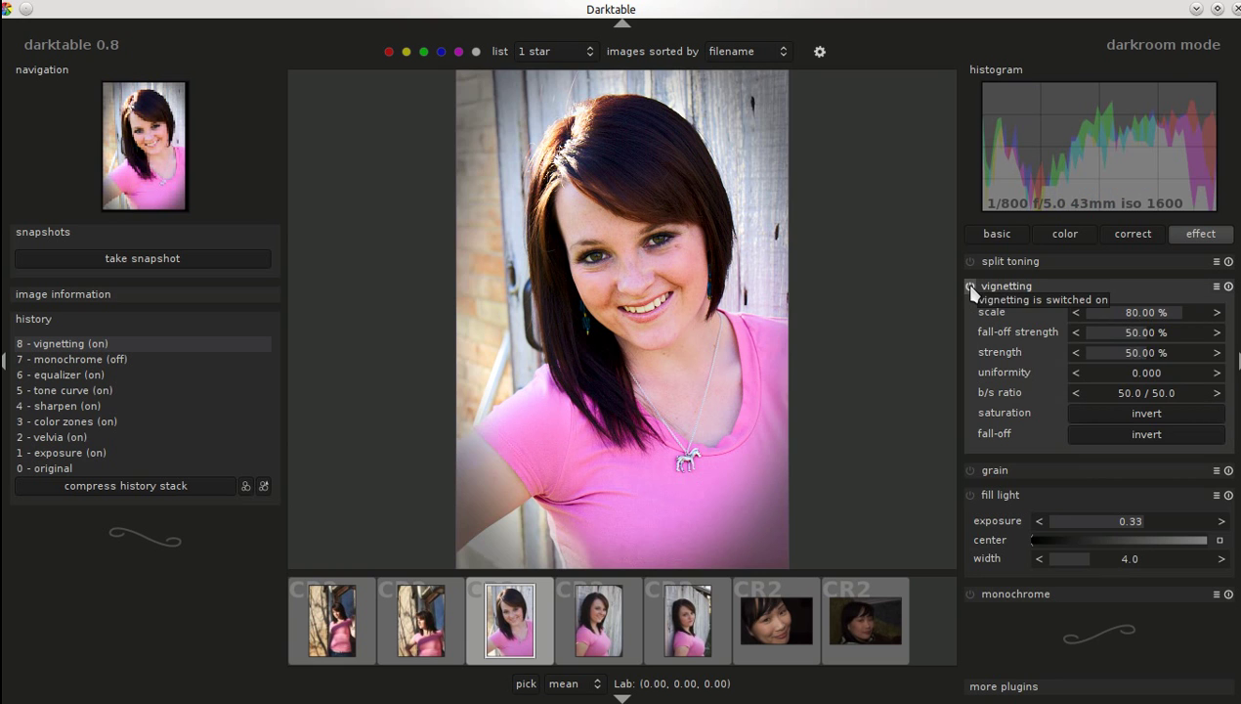
{"action": "left_click", "coordinate": [1193, 314]}
{"action": "left_click_drag", "start_coordinate": [1192, 314], "coordinate": [1212, 315]}
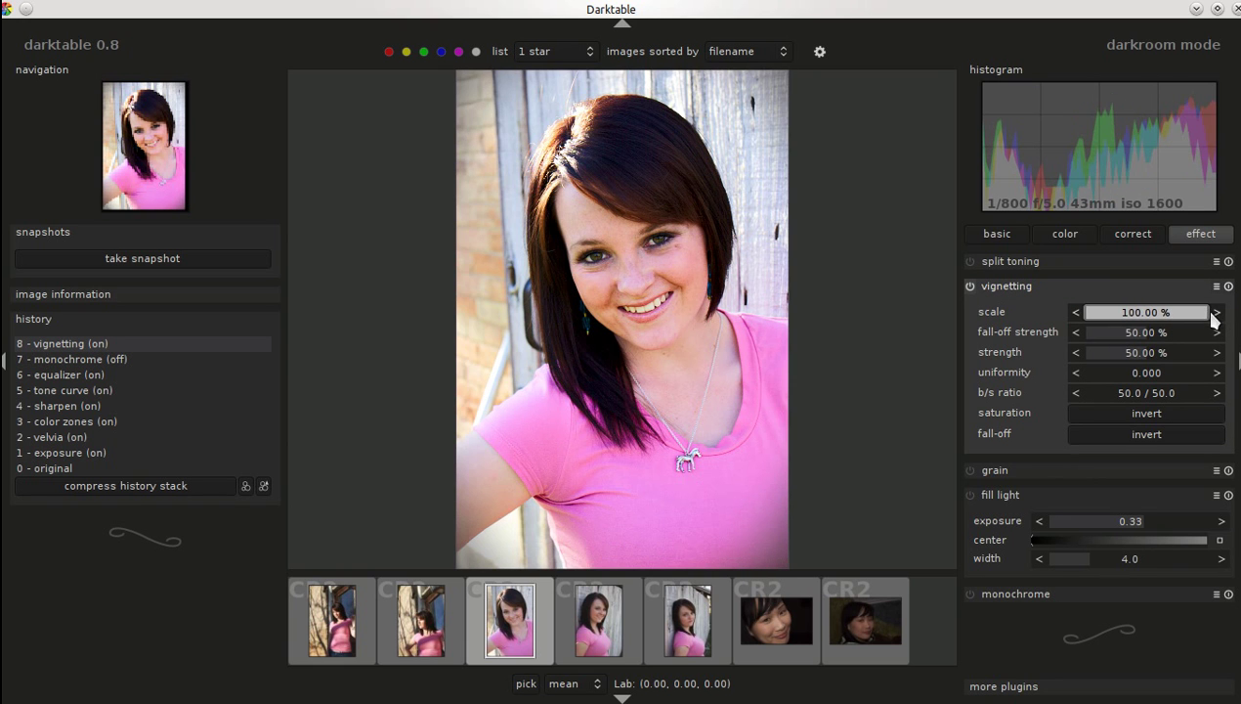
{"action": "left_click", "coordinate": [1160, 332]}
{"action": "left_click", "coordinate": [1162, 352]}
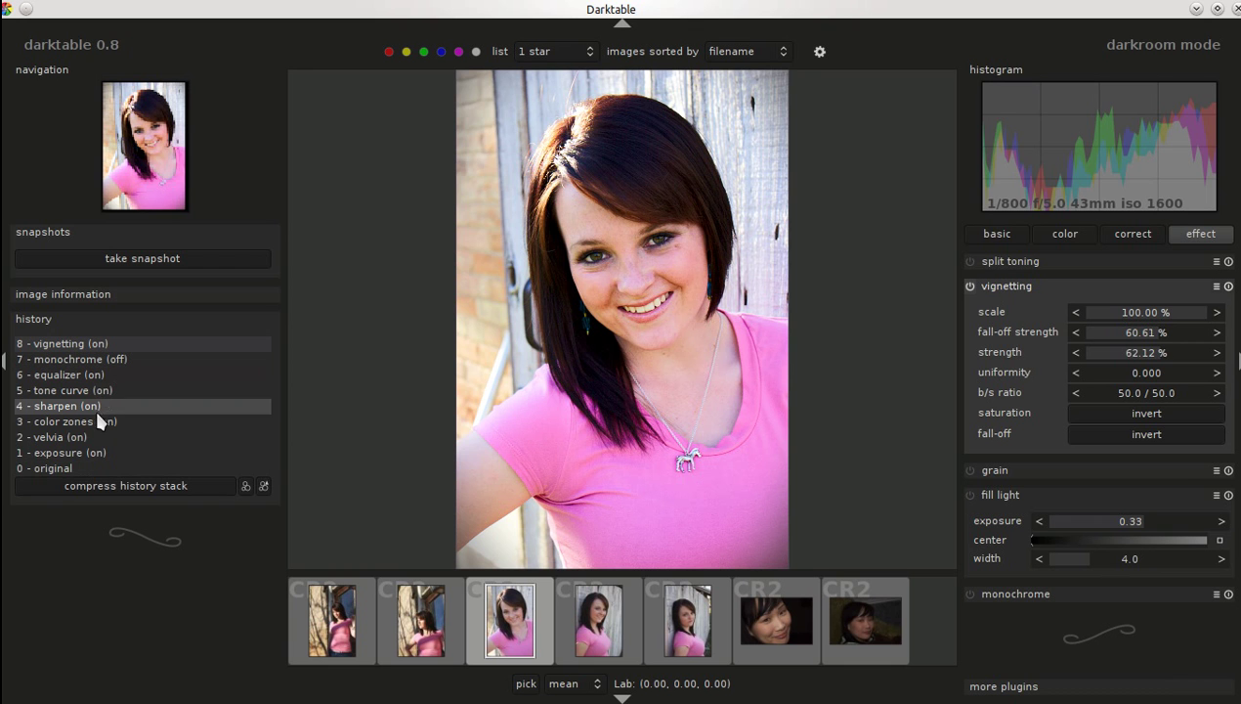
{"action": "left_click", "coordinate": [99, 471]}
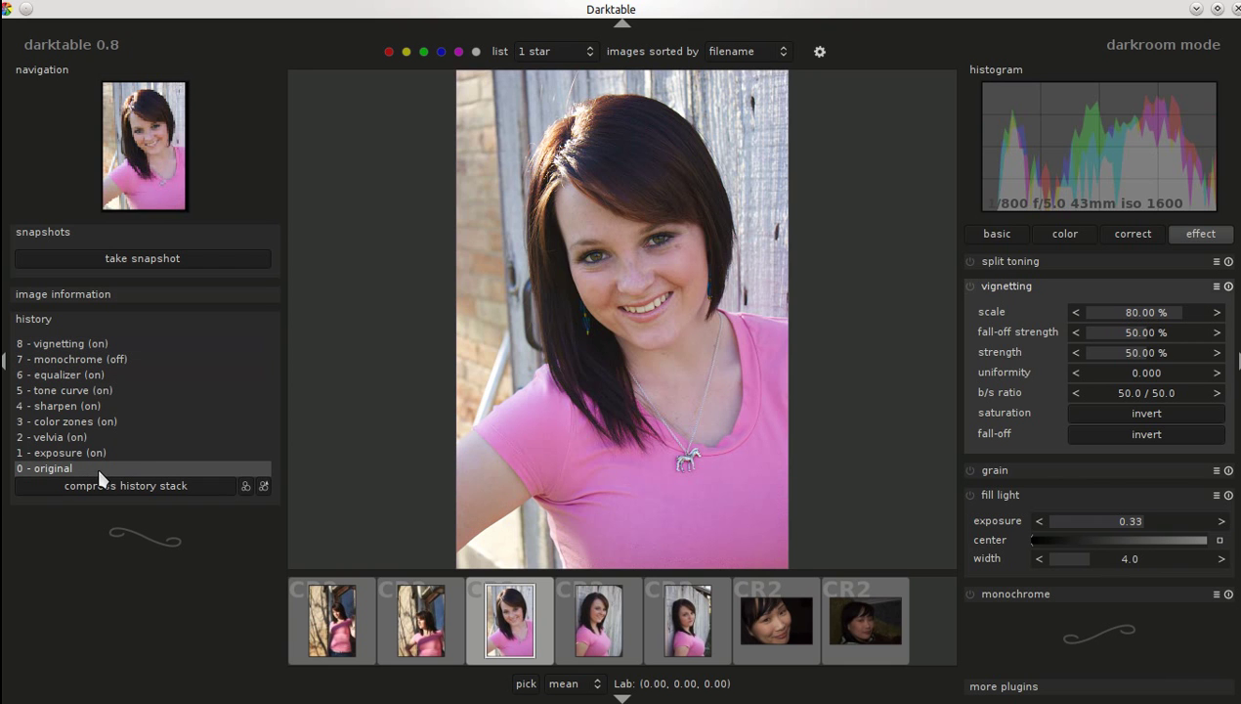
{"action": "left_click", "coordinate": [123, 350]}
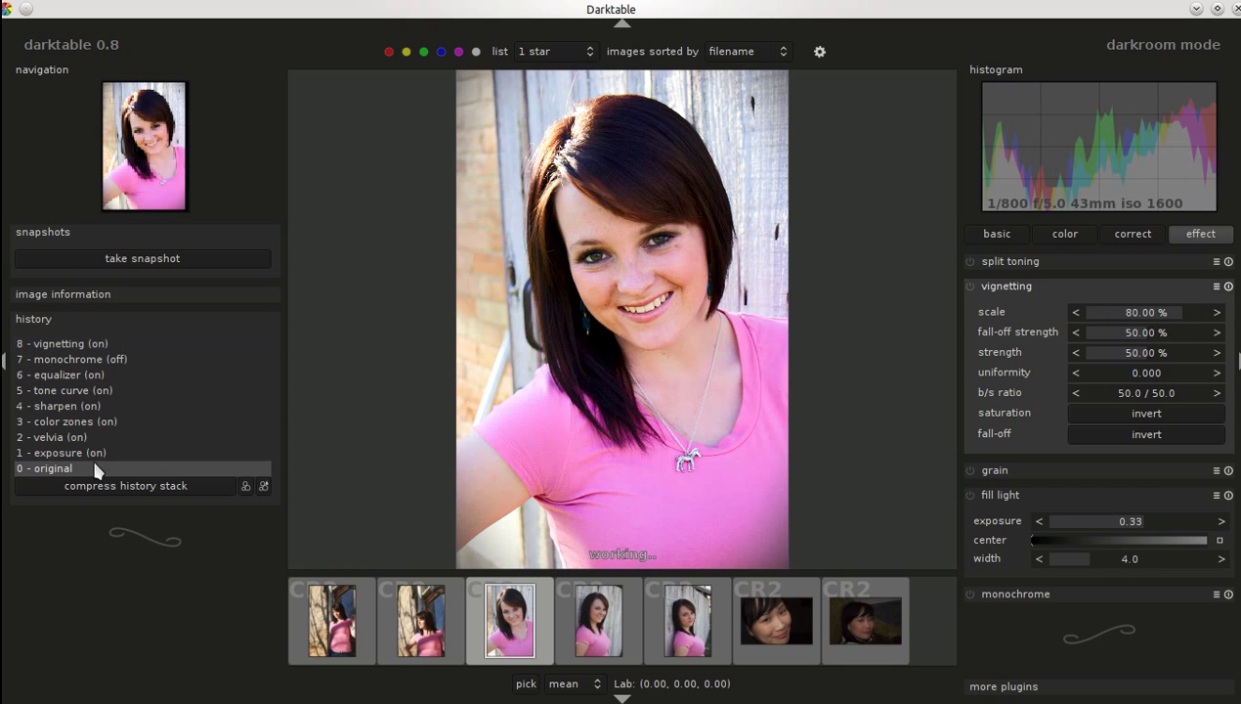
{"action": "left_click", "coordinate": [95, 472]}
{"action": "left_click", "coordinate": [110, 340]}
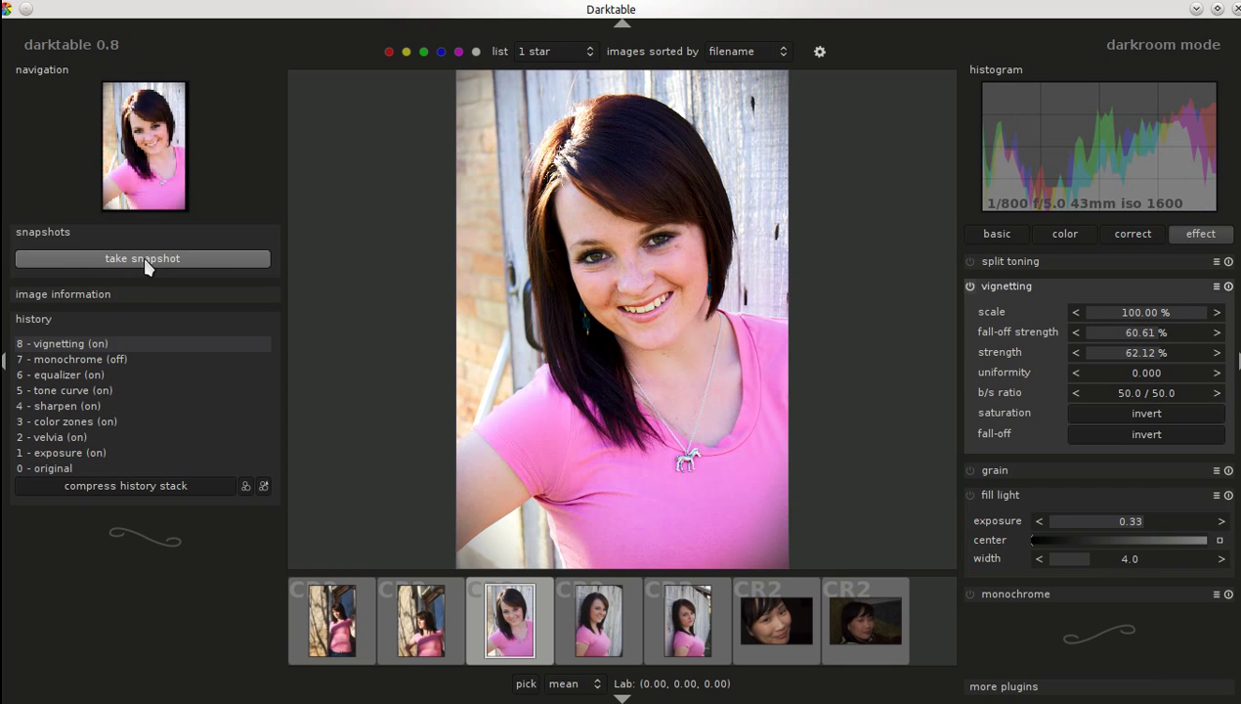
Step: Save all eight history items as a new style named 'Portrait - Tutorial'
{"action": "left_click", "coordinate": [246, 486]}
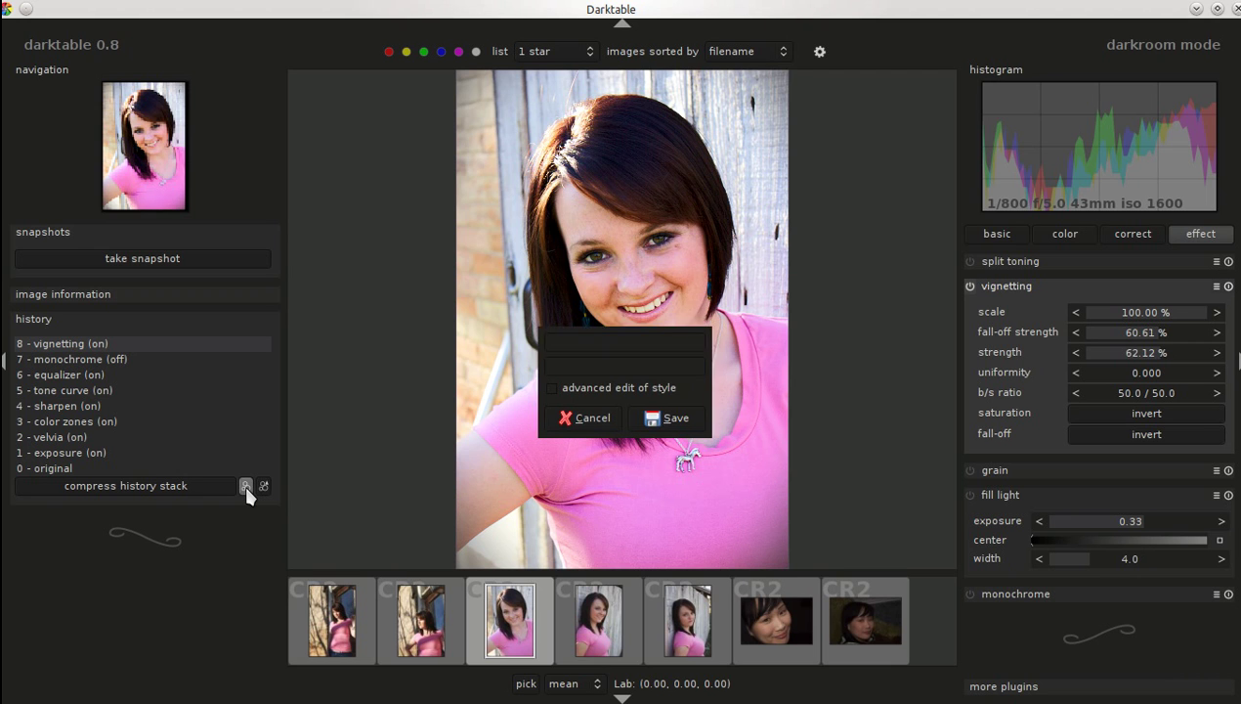
{"action": "left_click", "coordinate": [551, 388]}
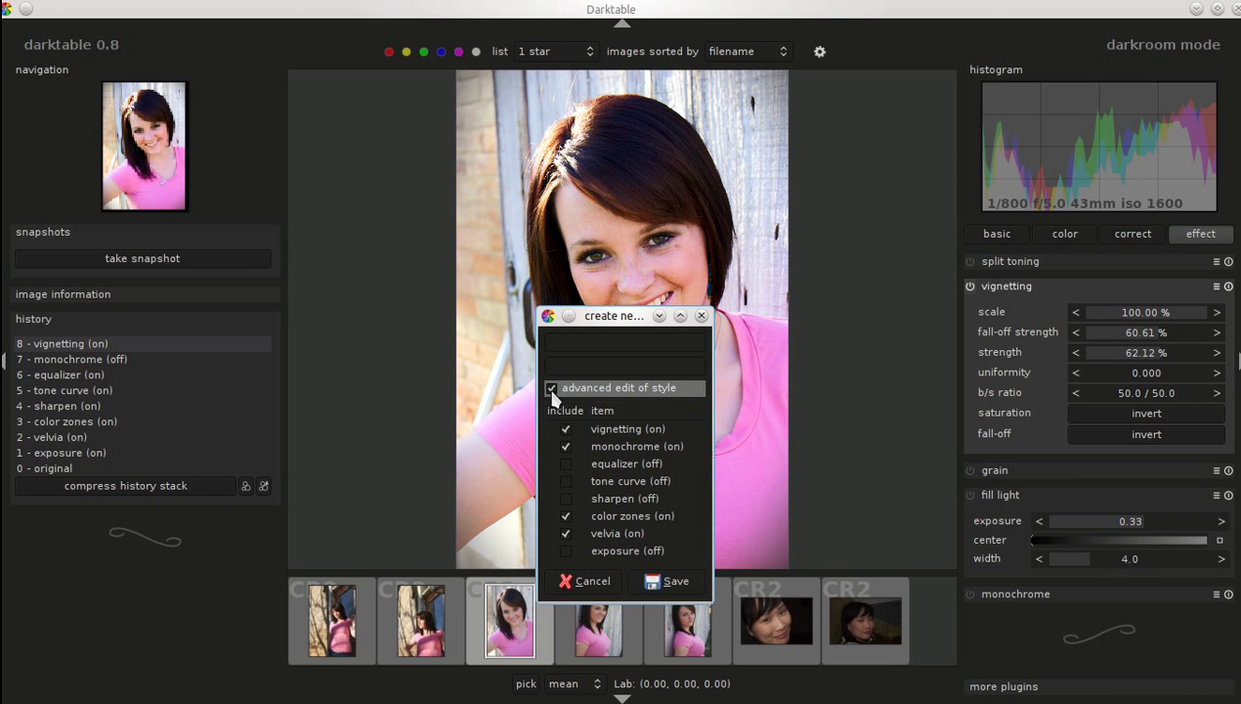
{"action": "left_click", "coordinate": [565, 464]}
{"action": "left_click", "coordinate": [565, 481]}
{"action": "left_click", "coordinate": [565, 498]}
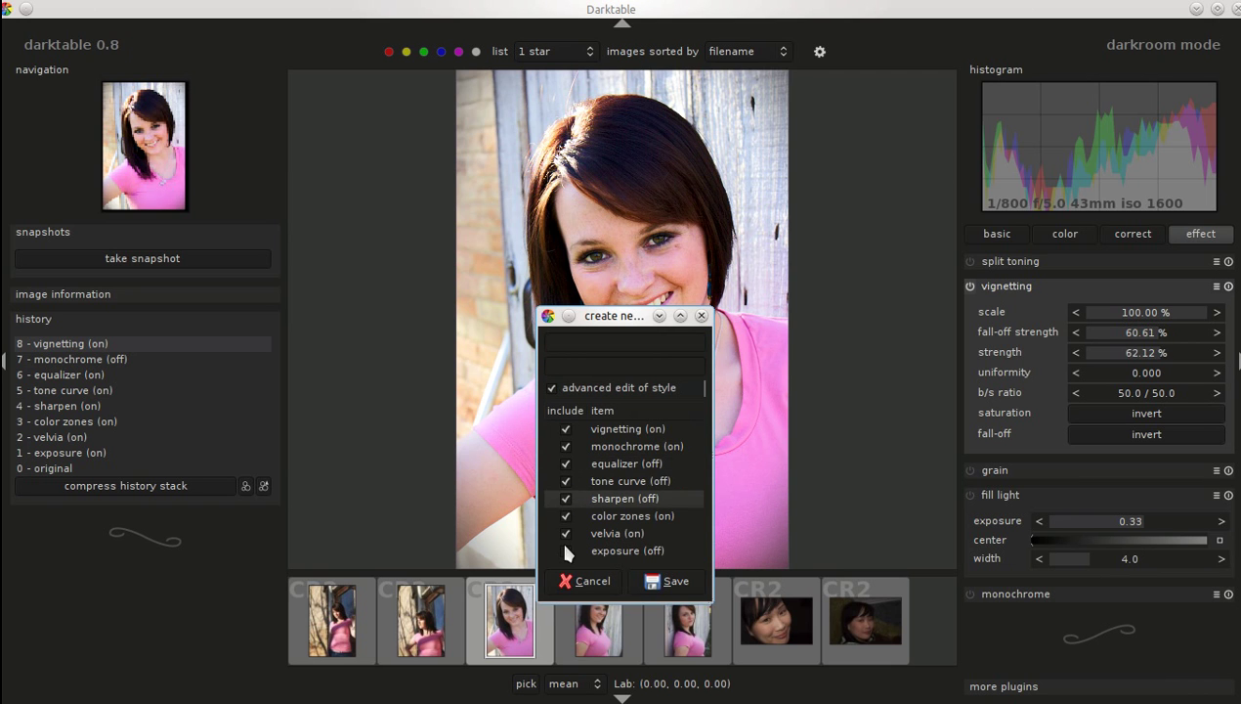
{"action": "left_click", "coordinate": [565, 550]}
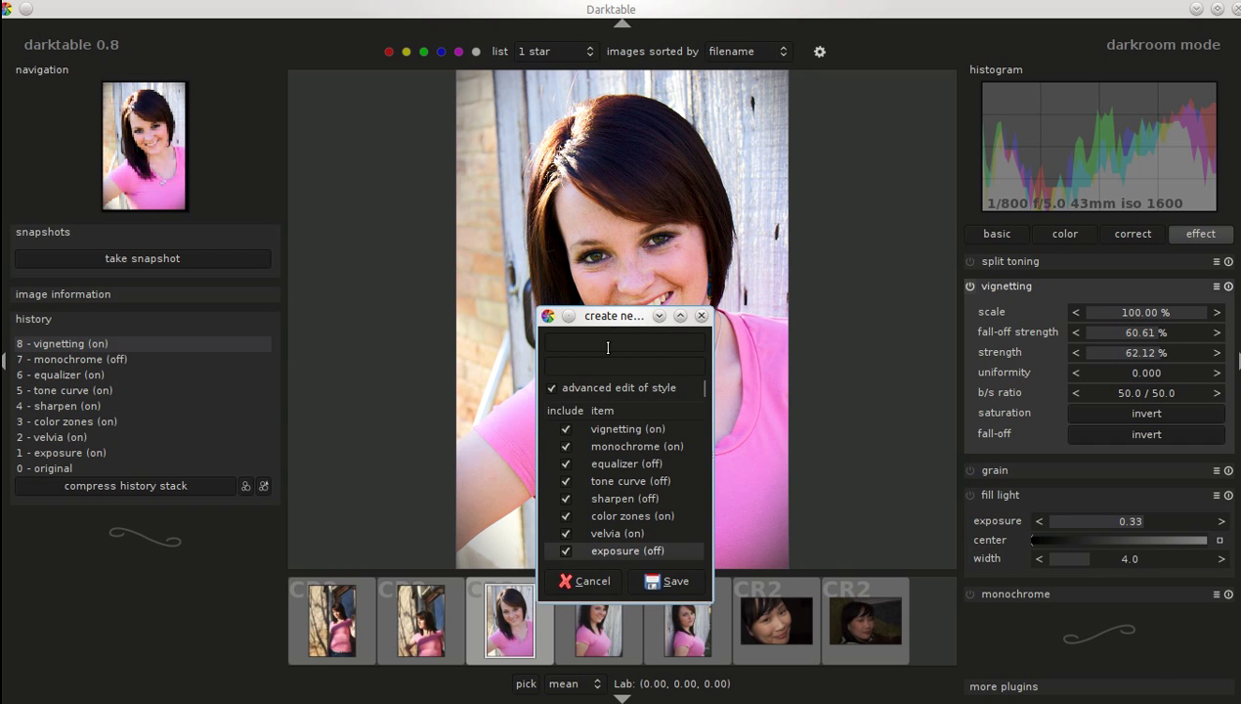
{"action": "left_click_drag", "start_coordinate": [625, 317], "coordinate": [428, 215]}
{"action": "left_click", "coordinate": [421, 237]}
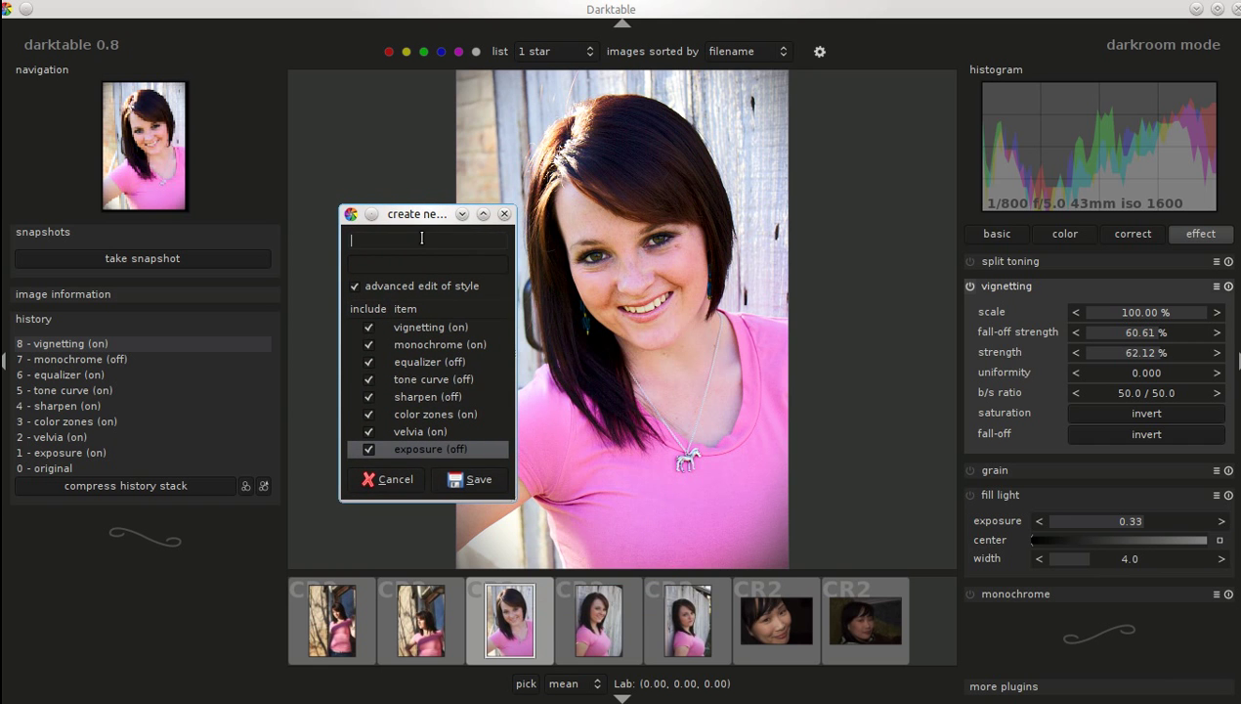
{"action": "type", "text": "Portrait - Tutorial"}
{"action": "left_click", "coordinate": [469, 479]}
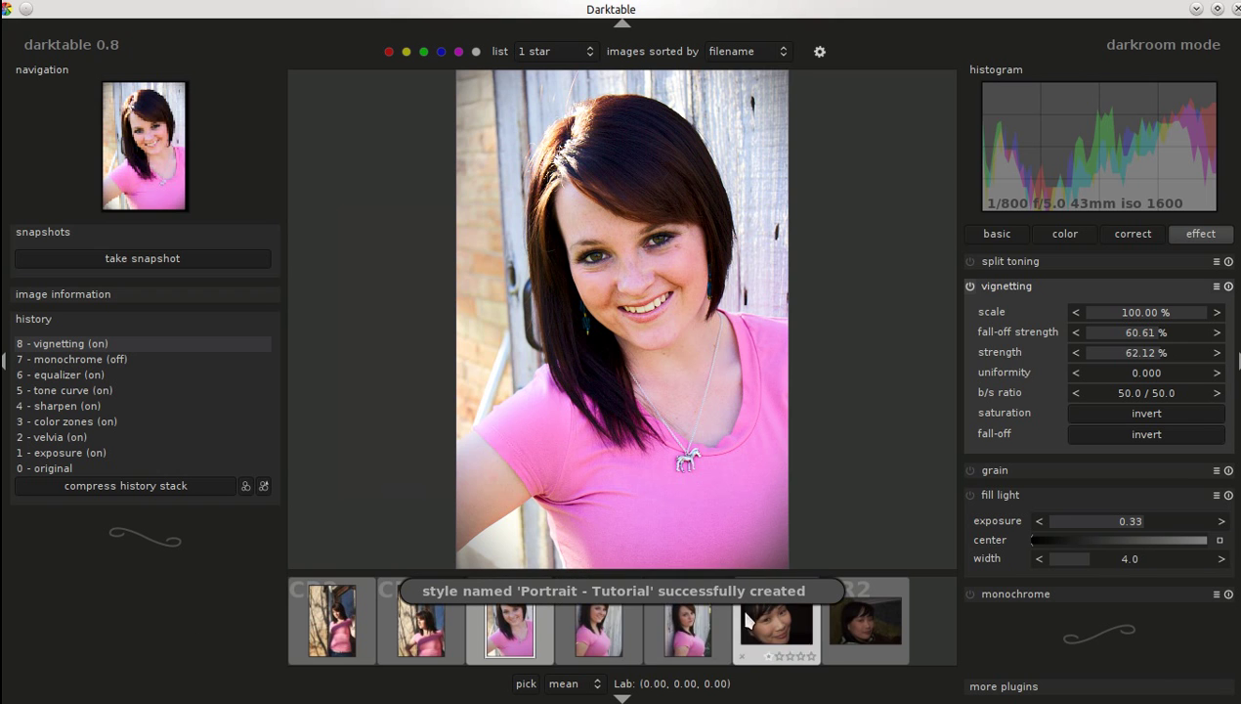
Step: Apply Portrait - Tutorial to the fourth portrait and Portrait - Golden Hour 03 to the fifth
{"action": "left_click", "coordinate": [610, 639]}
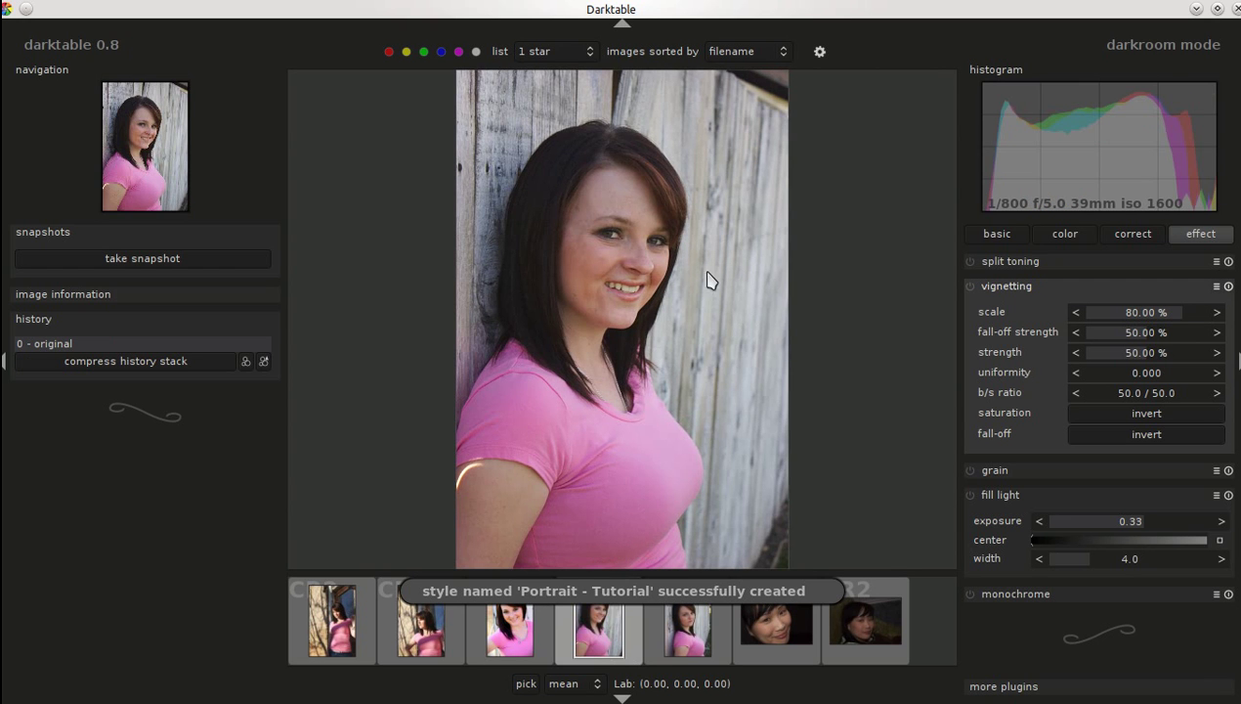
{"action": "left_click", "coordinate": [263, 361]}
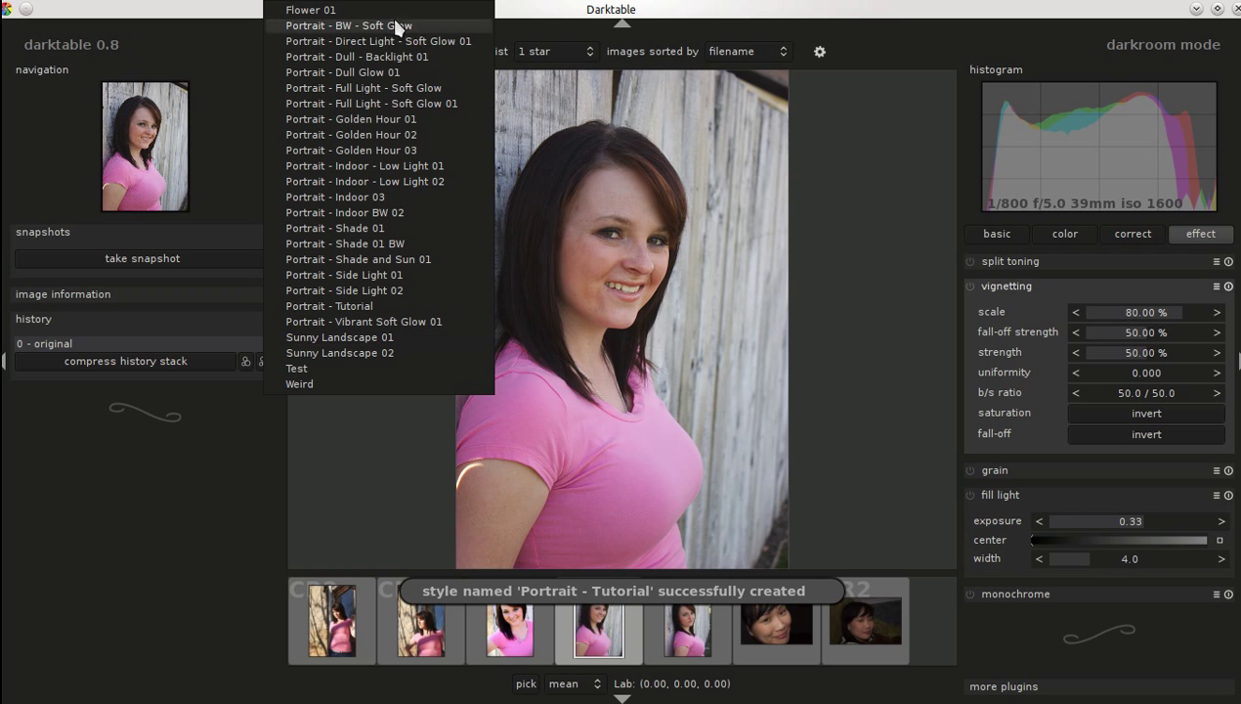
{"action": "left_click", "coordinate": [359, 311]}
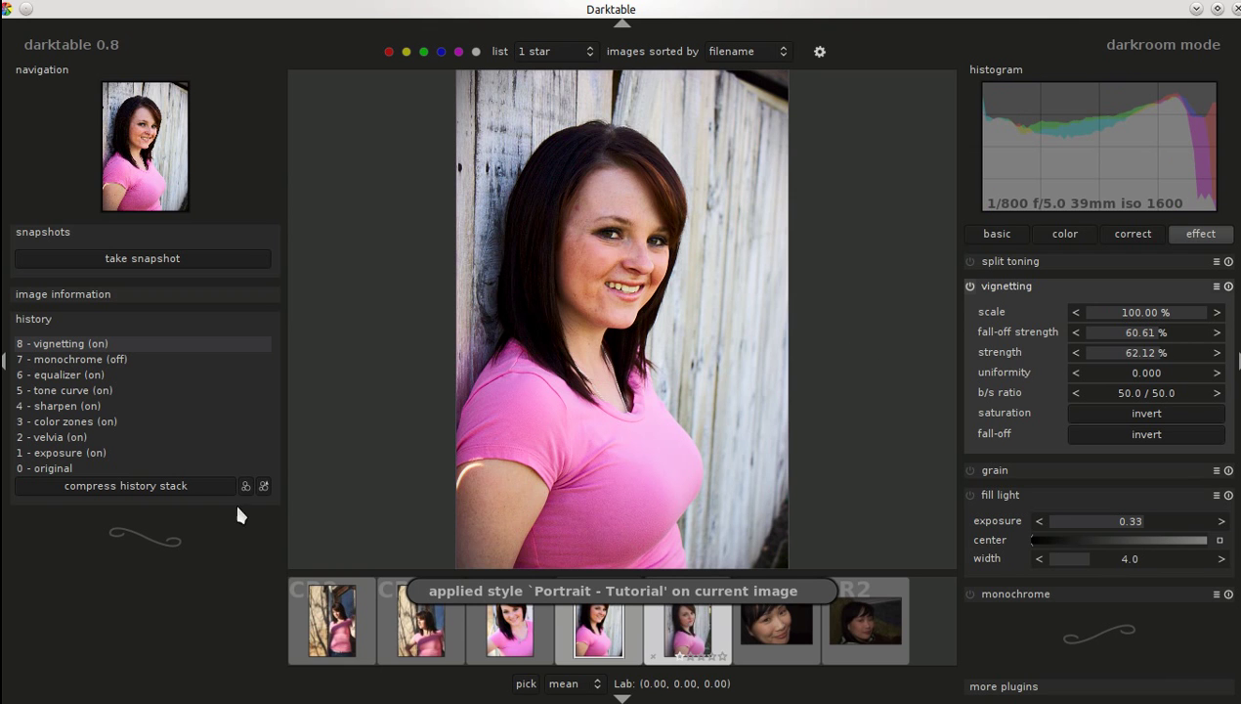
{"action": "key", "text": "space"}
{"action": "left_click", "coordinate": [262, 359]}
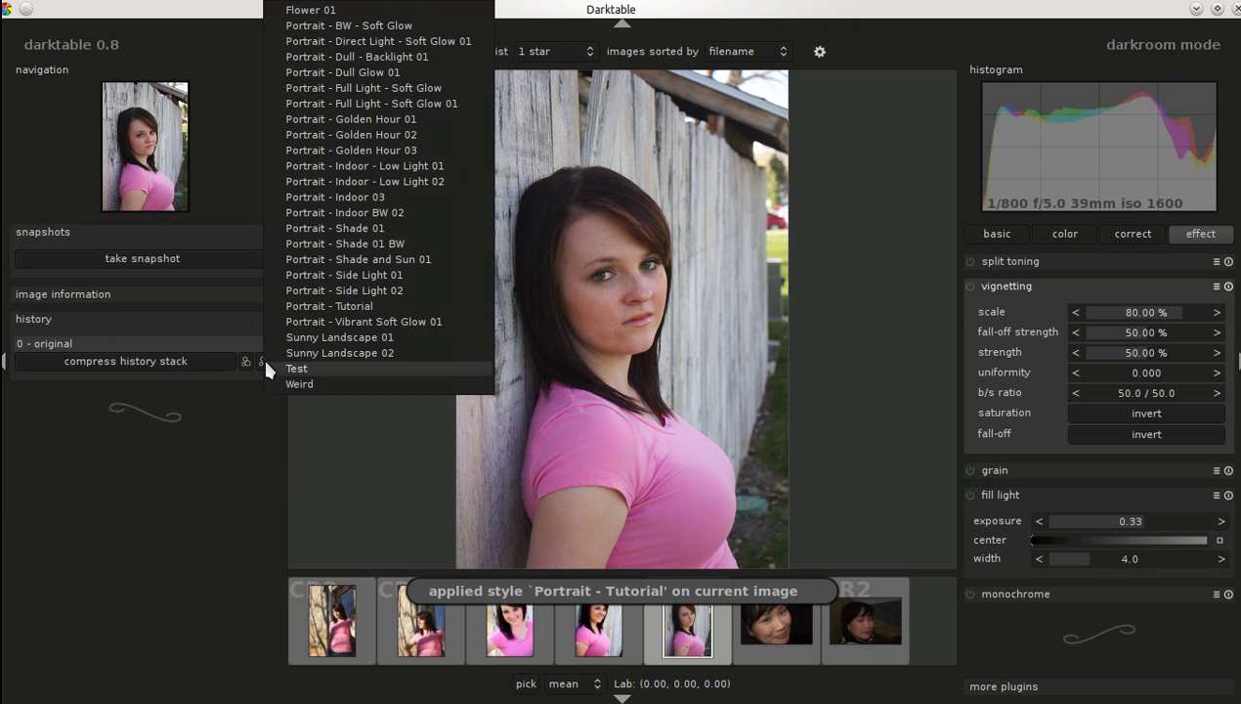
{"action": "left_click", "coordinate": [420, 150]}
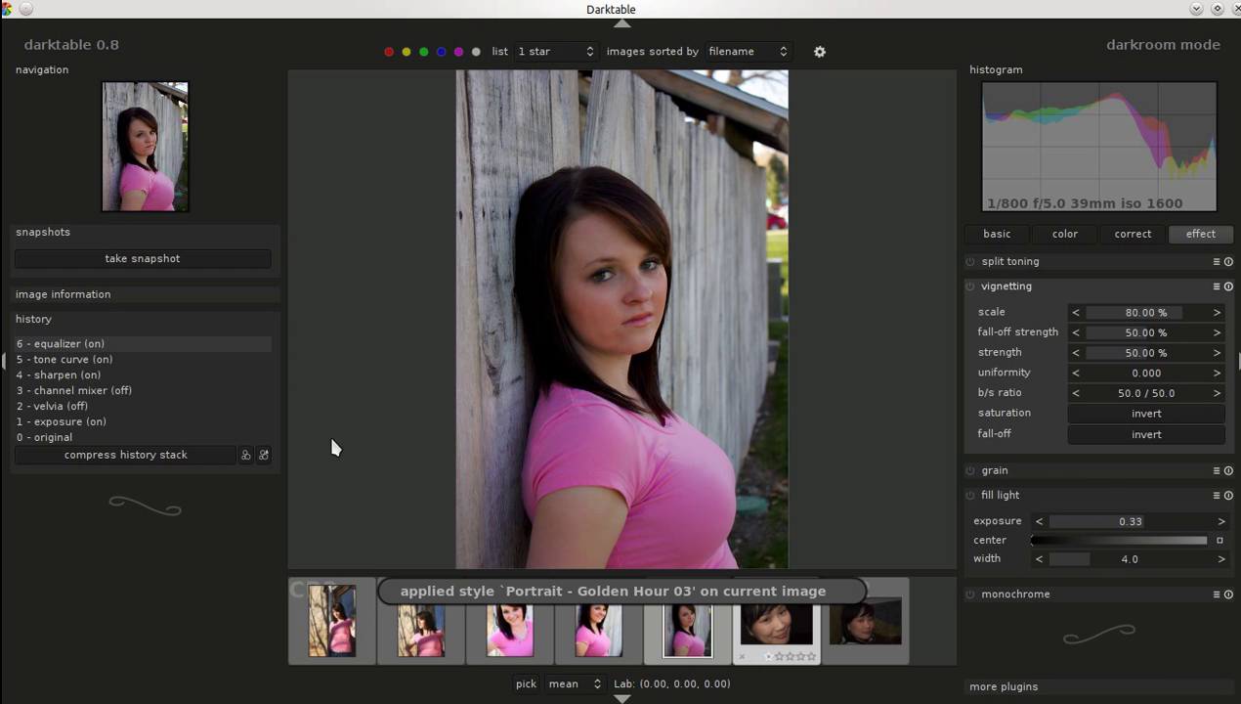
Step: Try Portrait - Indoor BW 02 on the close-up, revert it to original, then open the third portrait
{"action": "key", "text": "space"}
{"action": "left_click", "coordinate": [260, 358]}
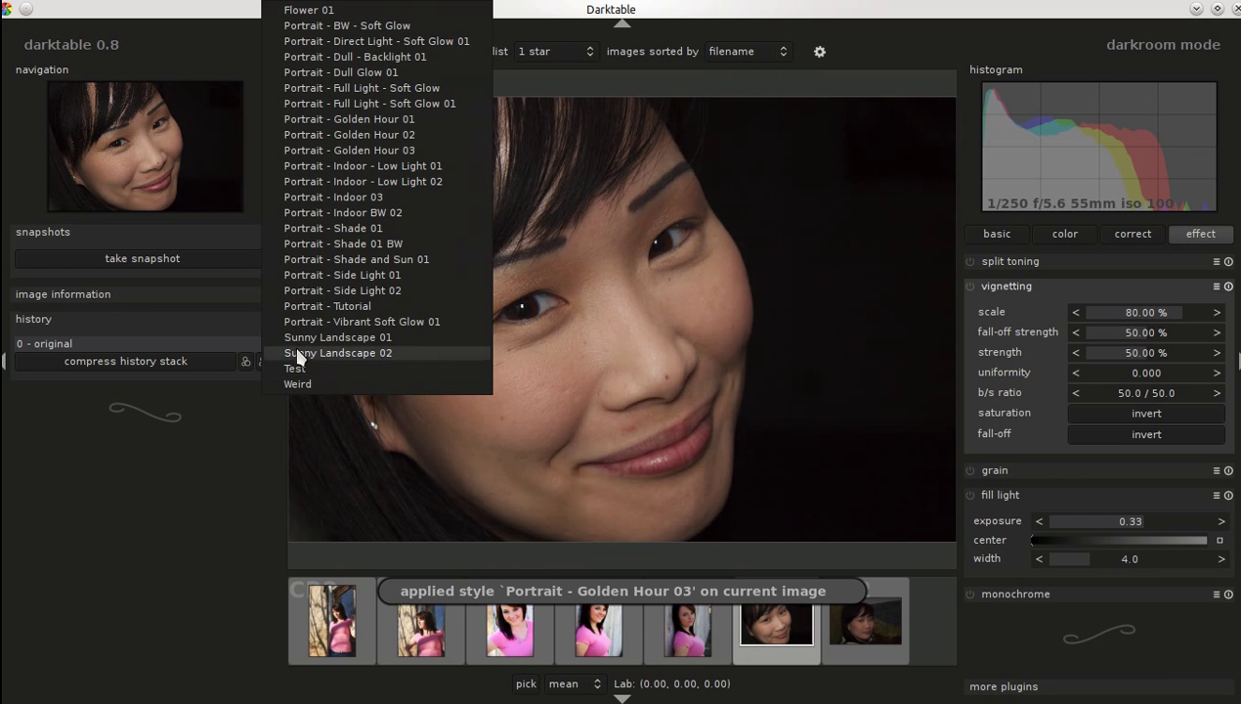
{"action": "left_click", "coordinate": [385, 213]}
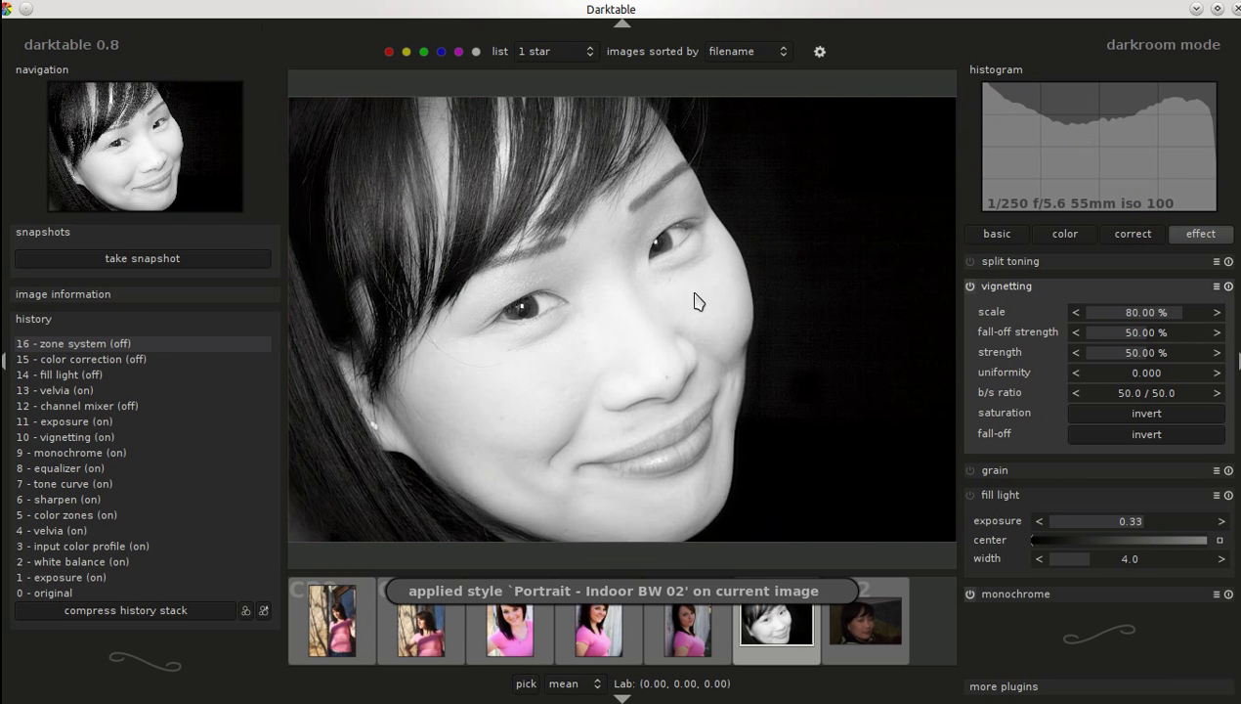
{"action": "left_click", "coordinate": [74, 589]}
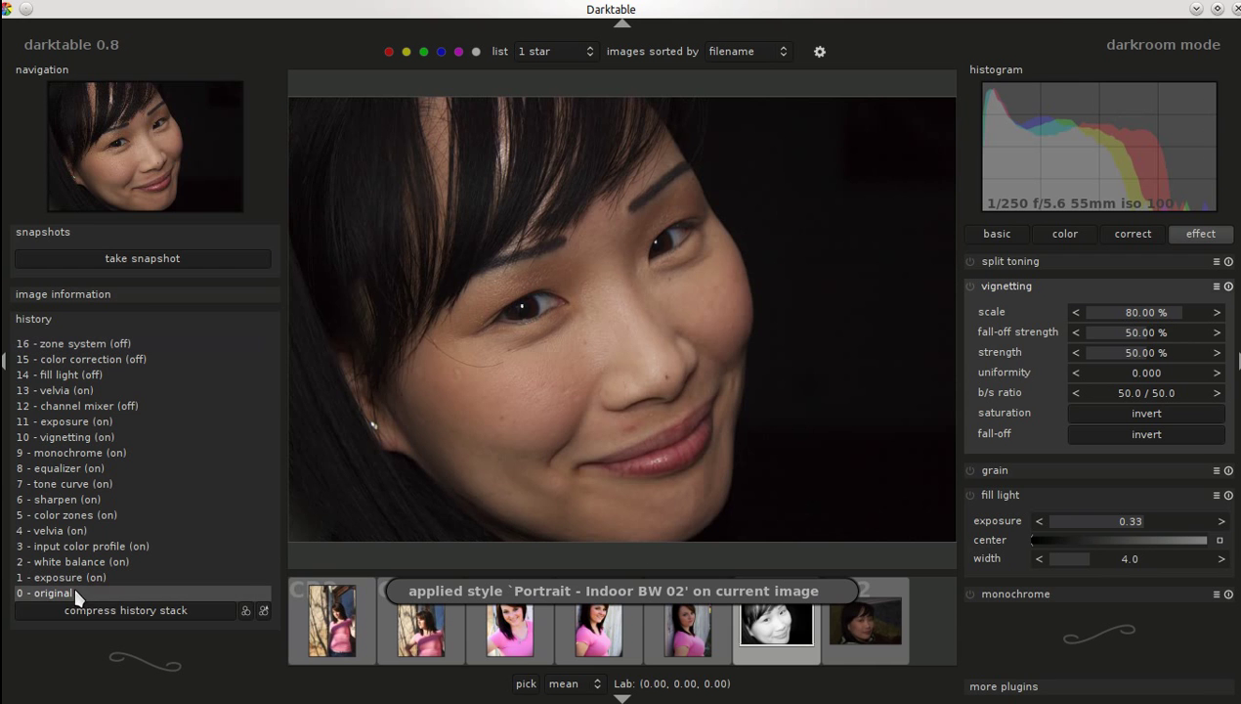
{"action": "left_click", "coordinate": [519, 640]}
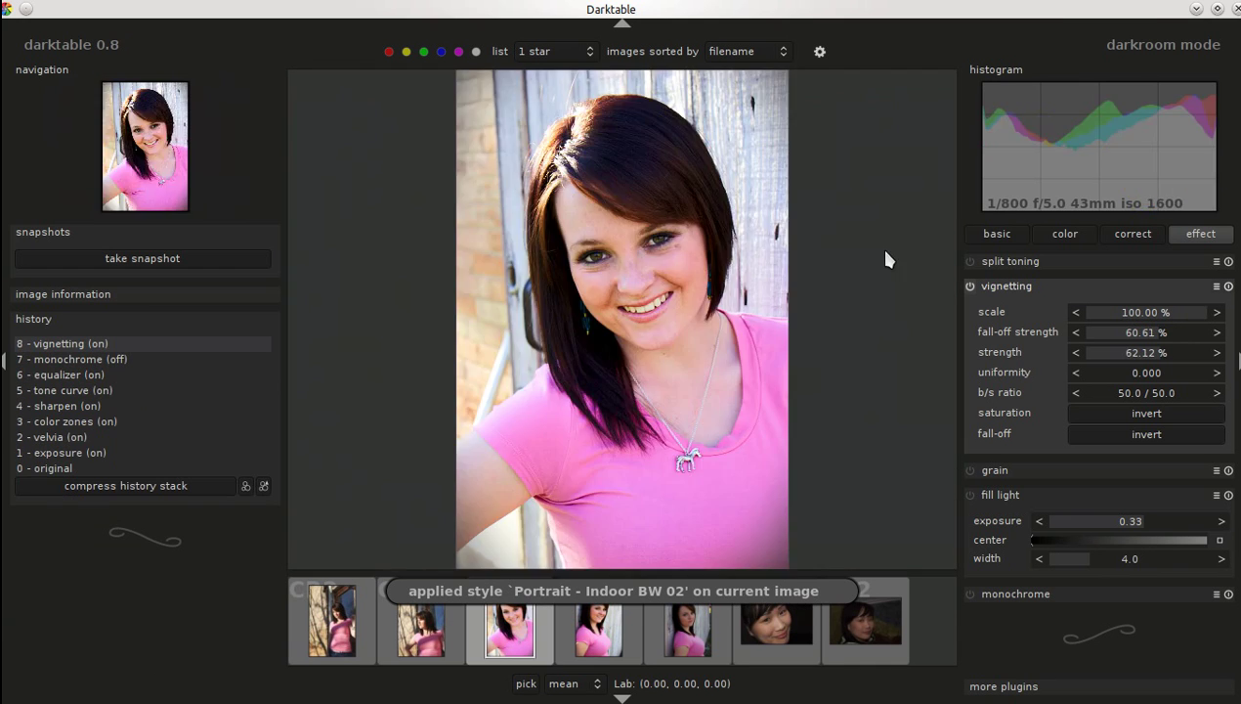
Step: Back in lighttable, select all eight photos and export them as 8-bit JPGs at quality 80
{"action": "left_click", "coordinate": [1150, 48]}
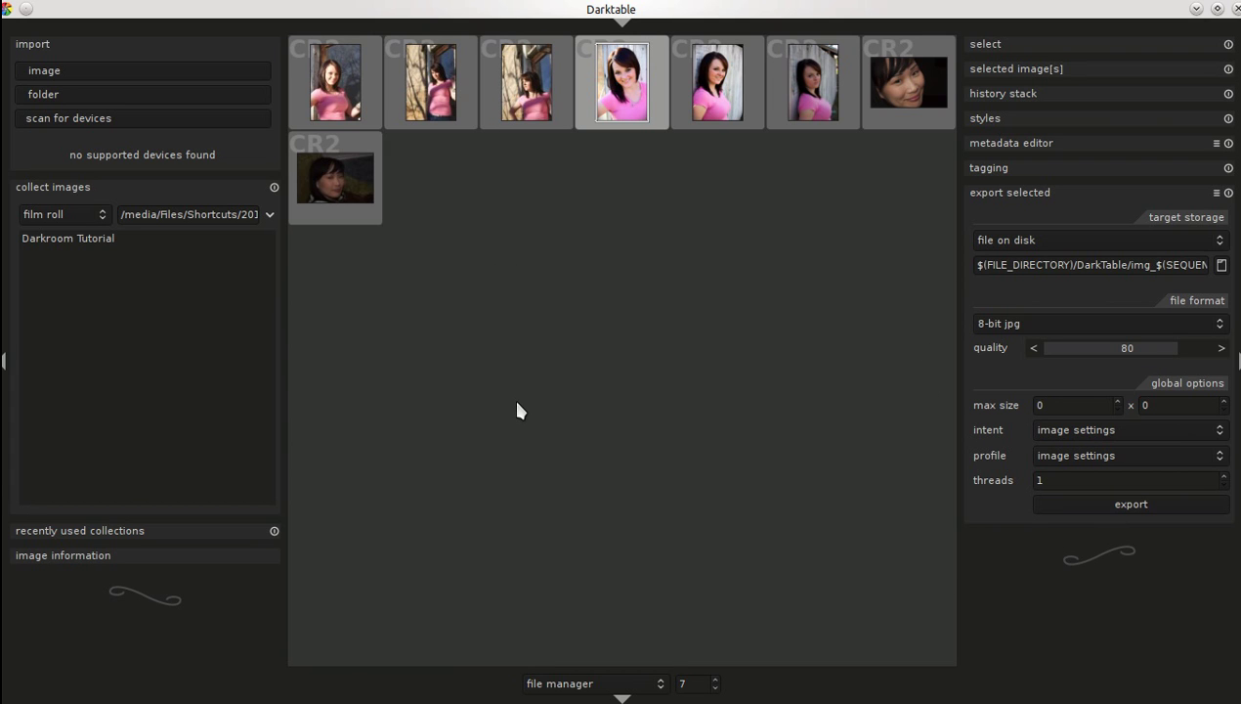
{"action": "key", "text": "ctrl+a"}
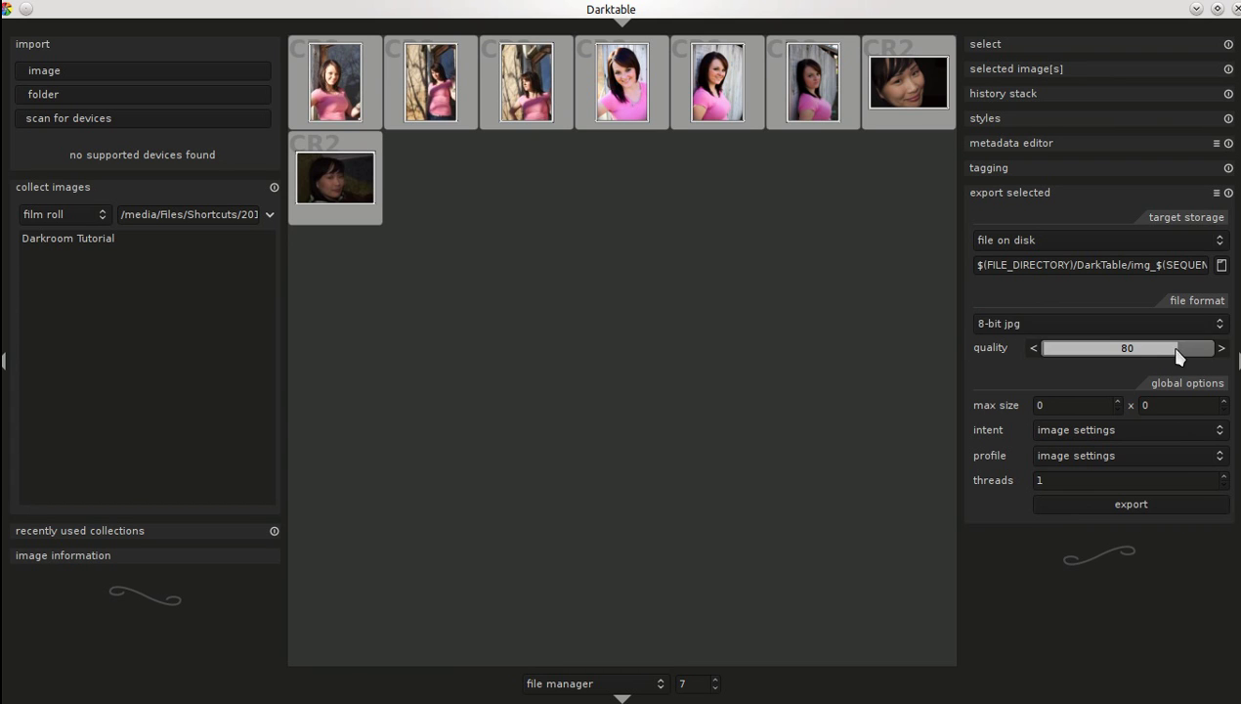
{"action": "left_click", "coordinate": [1161, 505]}
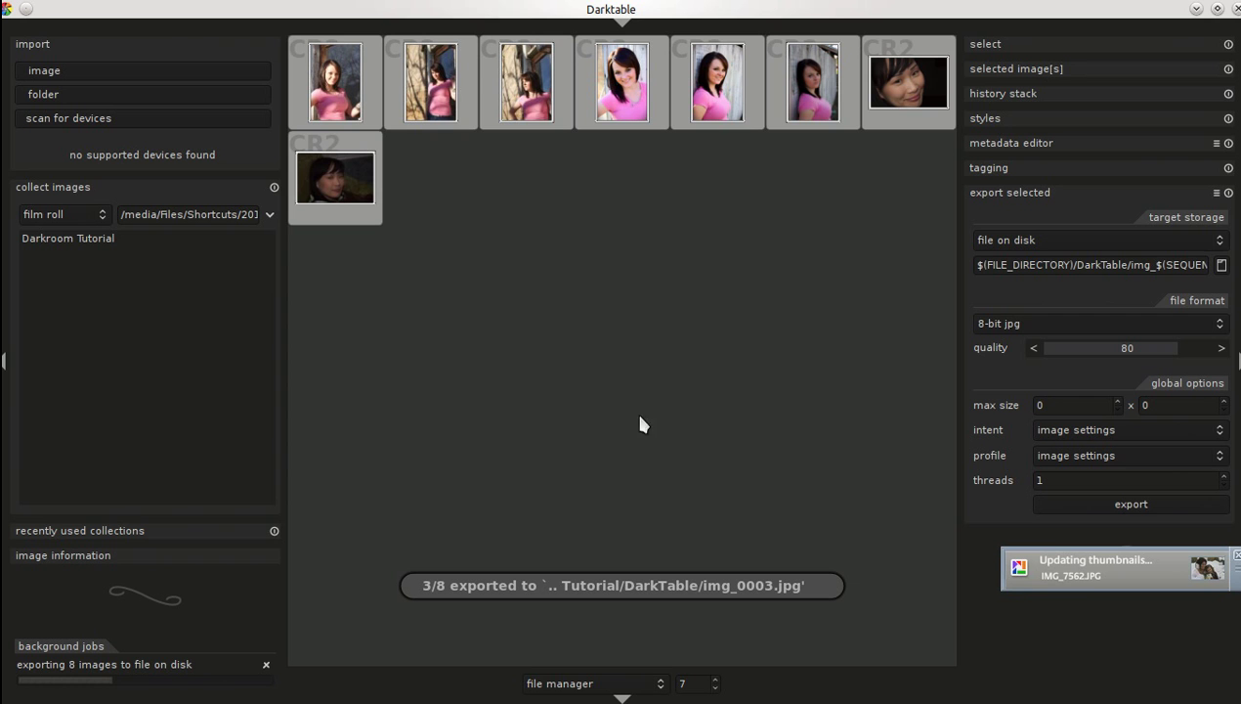
Step: In Picasa 3, view the Darkroom Tutorial folder's eight photos, selecting and then deselecting them
{"action": "left_click", "coordinate": [797, 679]}
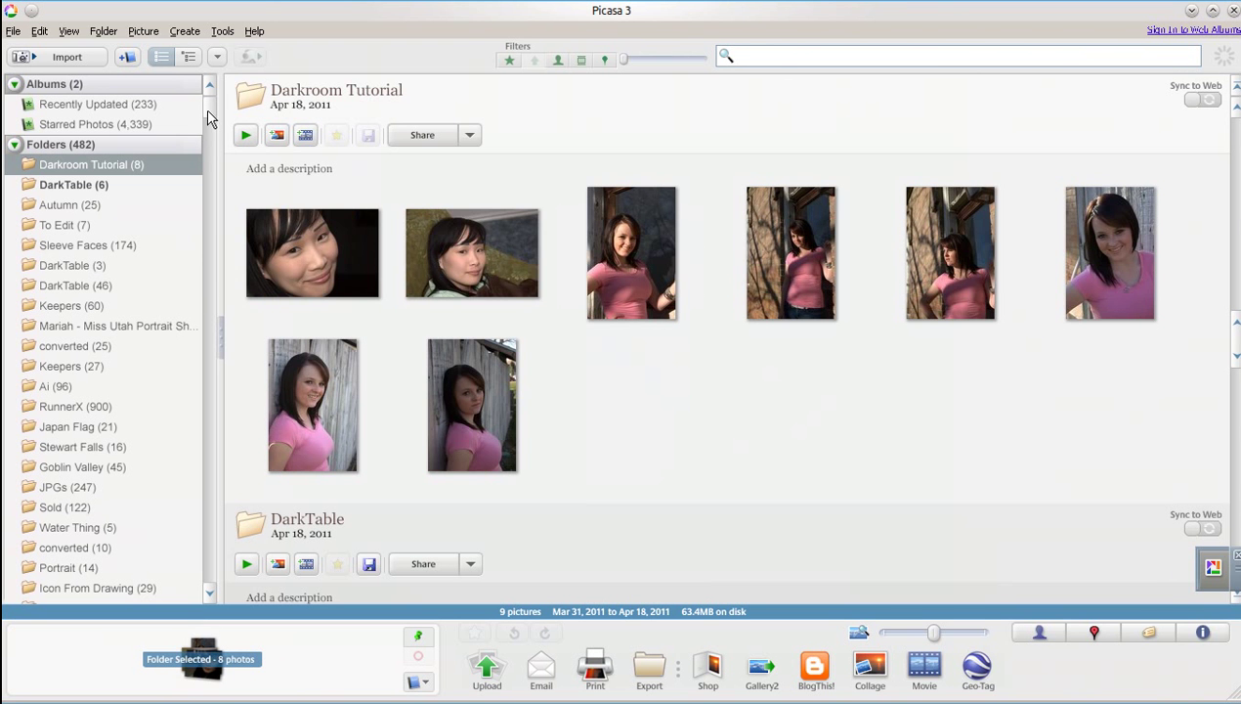
{"action": "scroll", "coordinate": [215, 112], "scroll_direction": "down", "scroll_amount": 1}
{"action": "scroll", "coordinate": [215, 112], "scroll_direction": "up", "scroll_amount": 1}
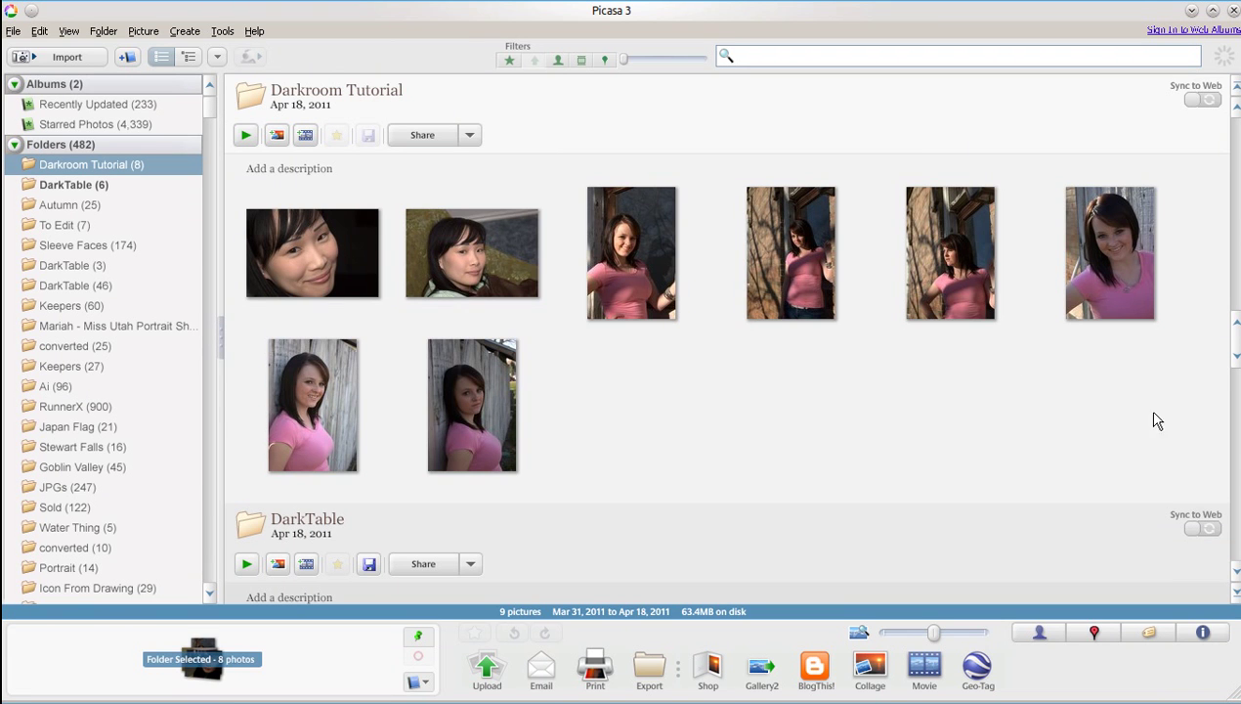
{"action": "left_click_drag", "start_coordinate": [1138, 451], "coordinate": [305, 210]}
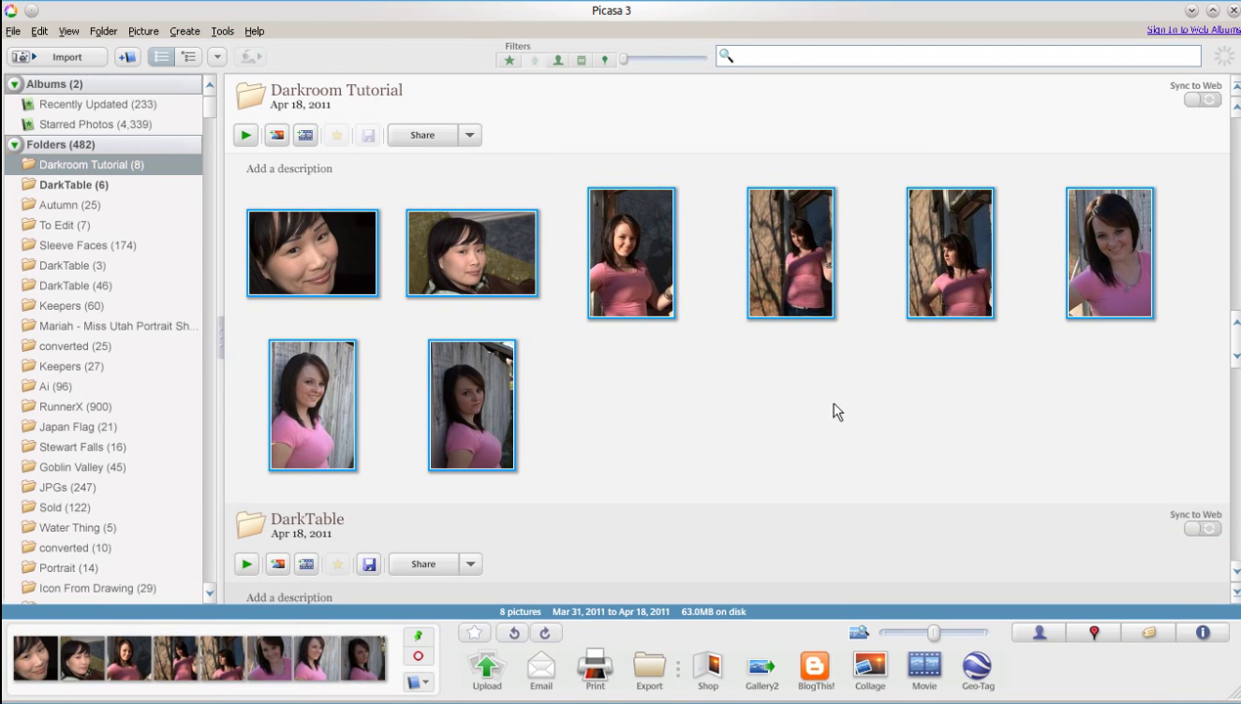
{"action": "left_click", "coordinate": [841, 431]}
Step: Check Darktable's export progress, then return to Picasa 3
{"action": "mouse_move", "coordinate": [557, 696]}
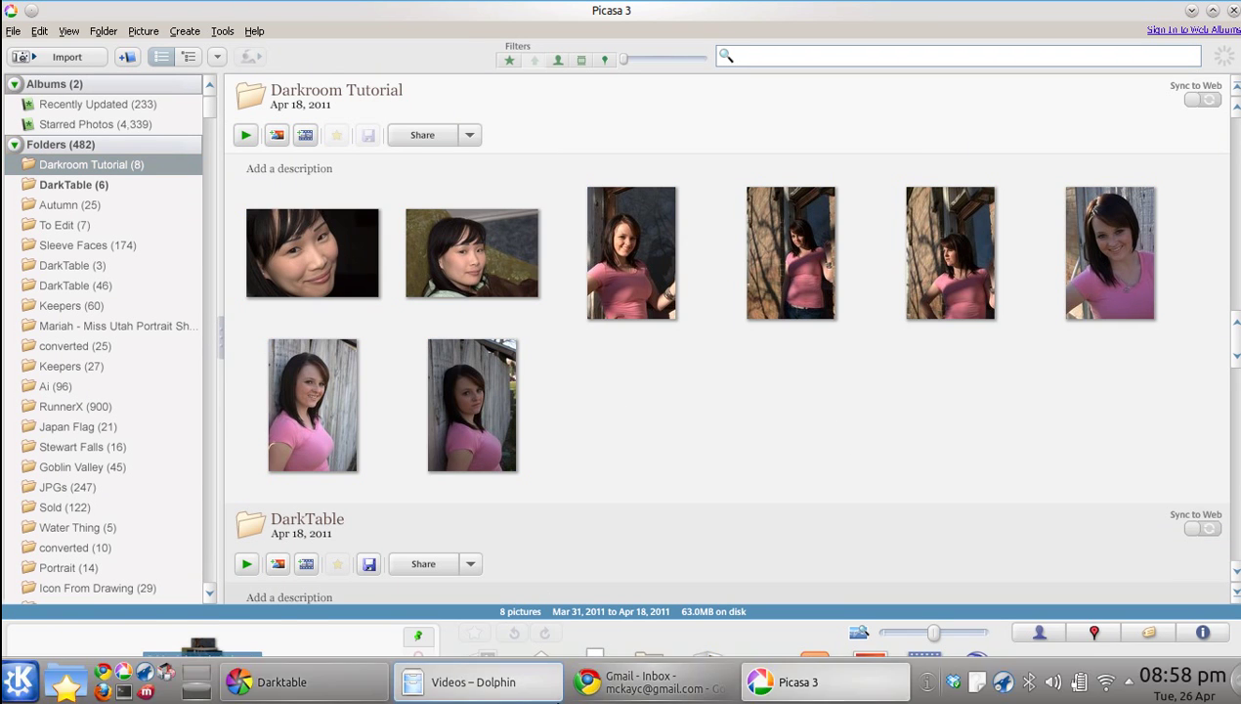
{"action": "left_click", "coordinate": [276, 689]}
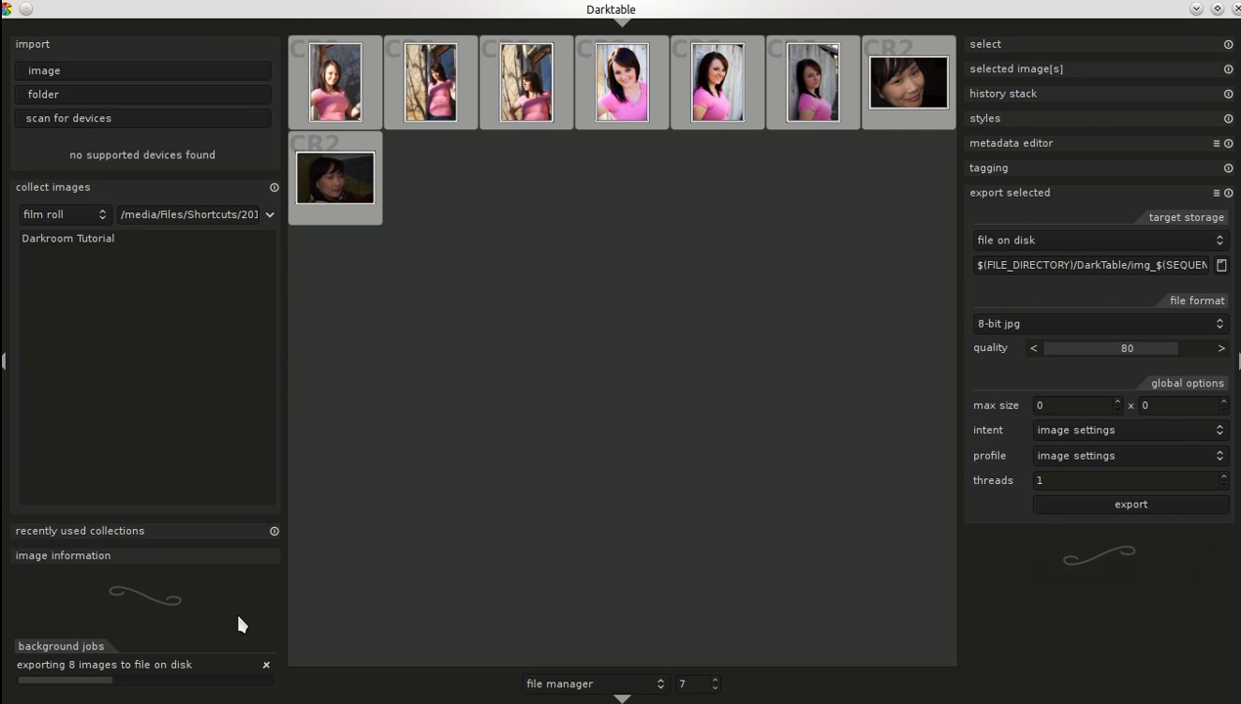
{"action": "mouse_move", "coordinate": [489, 699]}
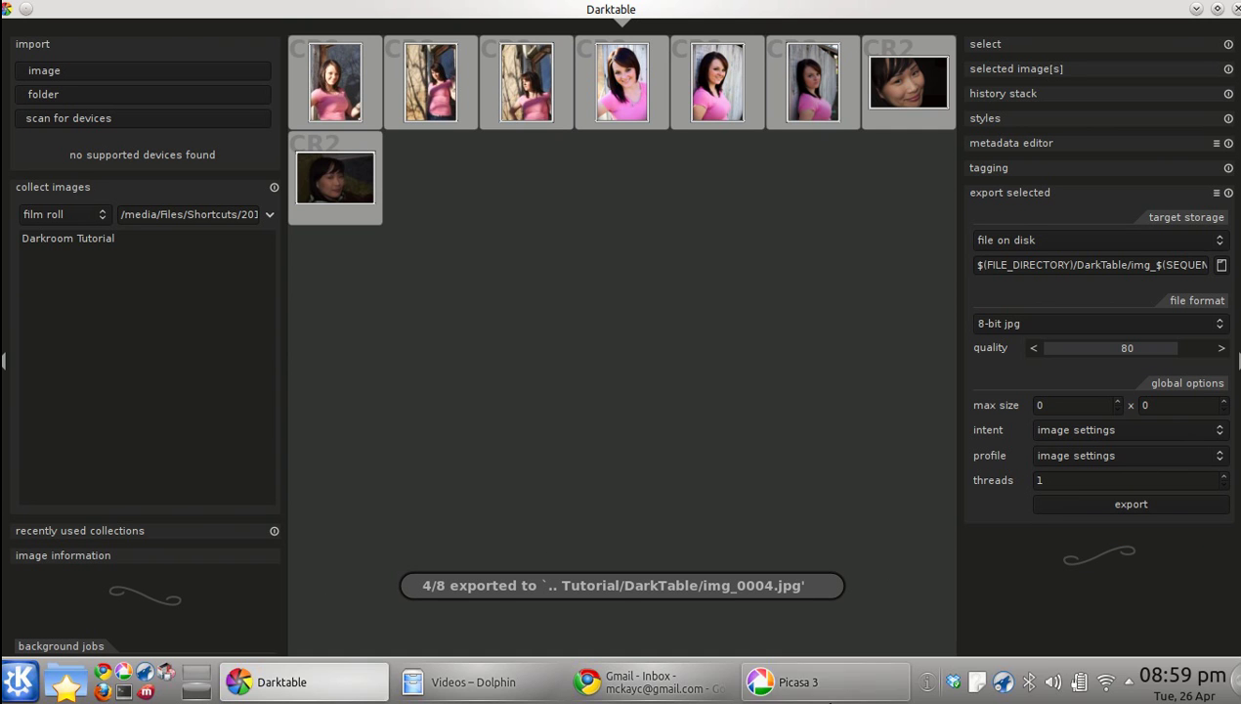
{"action": "left_click", "coordinate": [799, 681]}
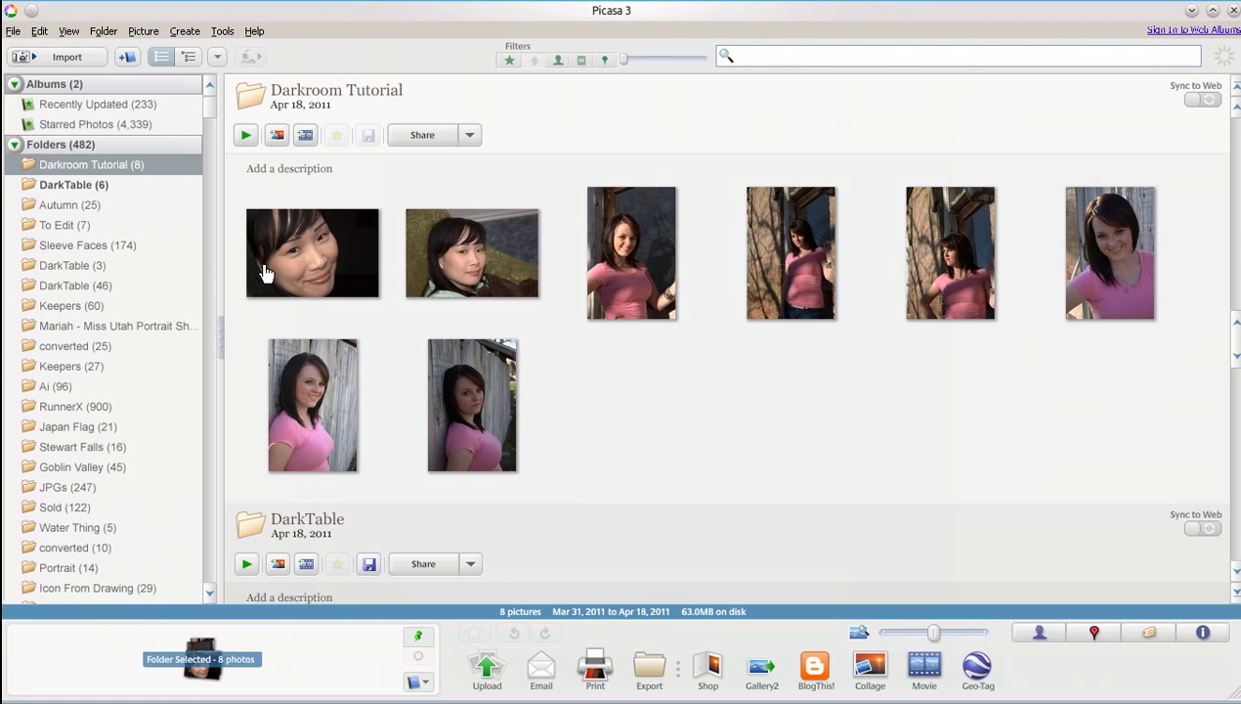
Step: Browse the DarkTable (6), DarkTable (4) and Darkroom Tutorial folders, then minimize Picasa
{"action": "left_click", "coordinate": [84, 187]}
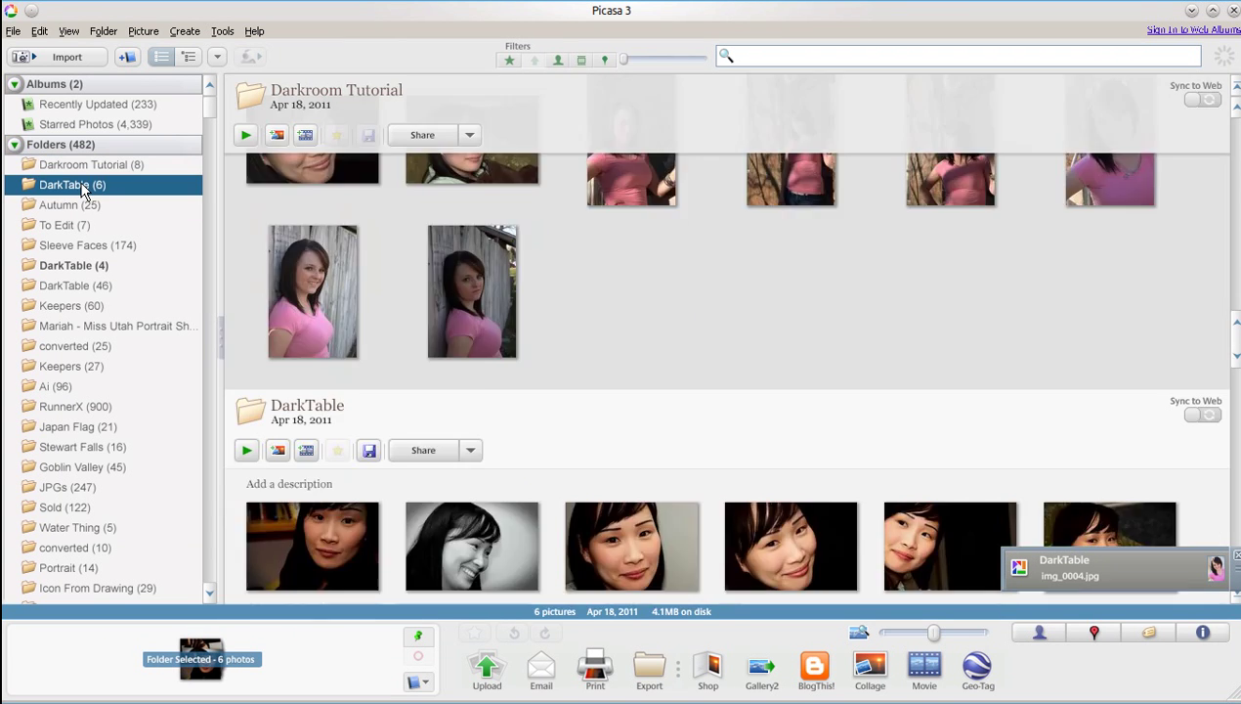
{"action": "left_click", "coordinate": [78, 270]}
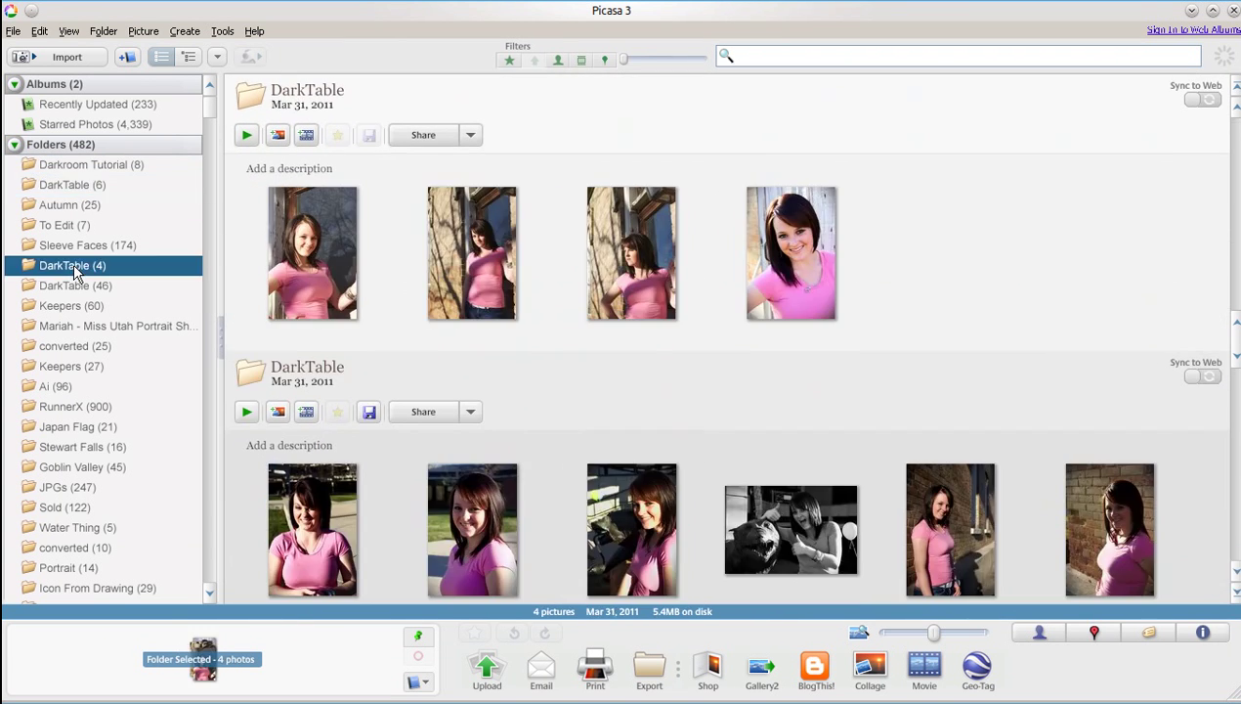
{"action": "left_click", "coordinate": [76, 183]}
{"action": "left_click", "coordinate": [84, 166]}
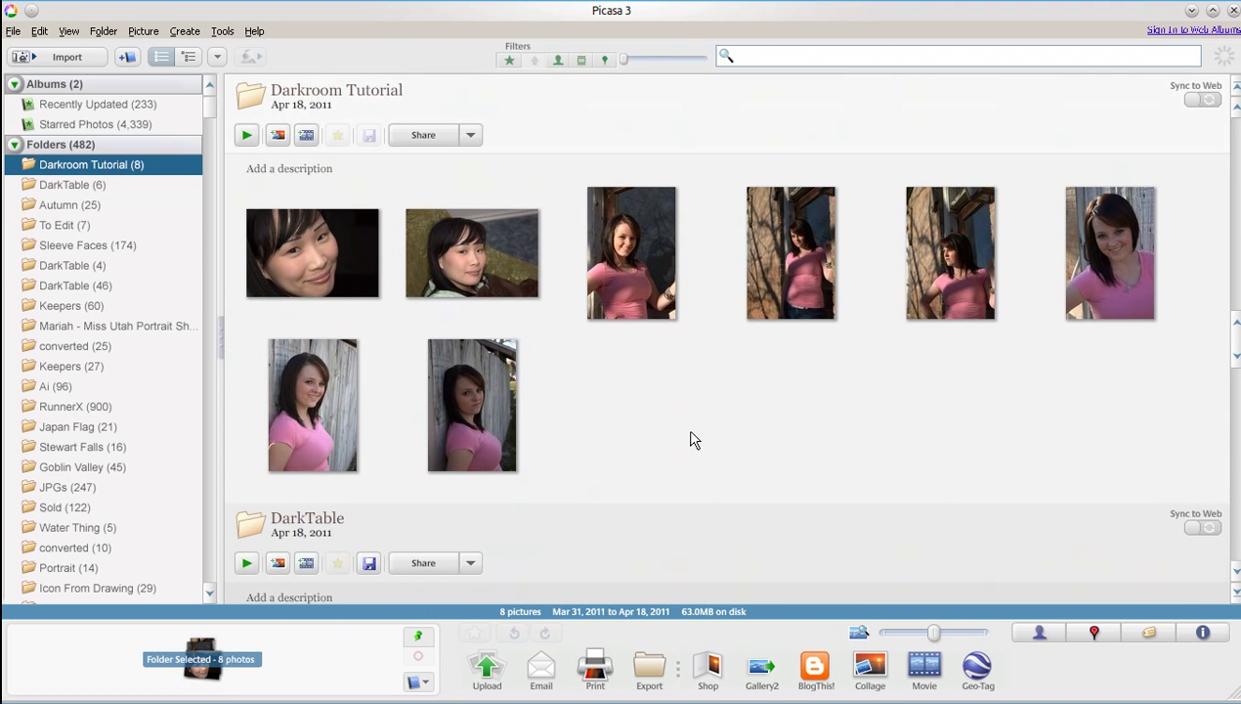
{"action": "left_click", "coordinate": [1192, 12]}
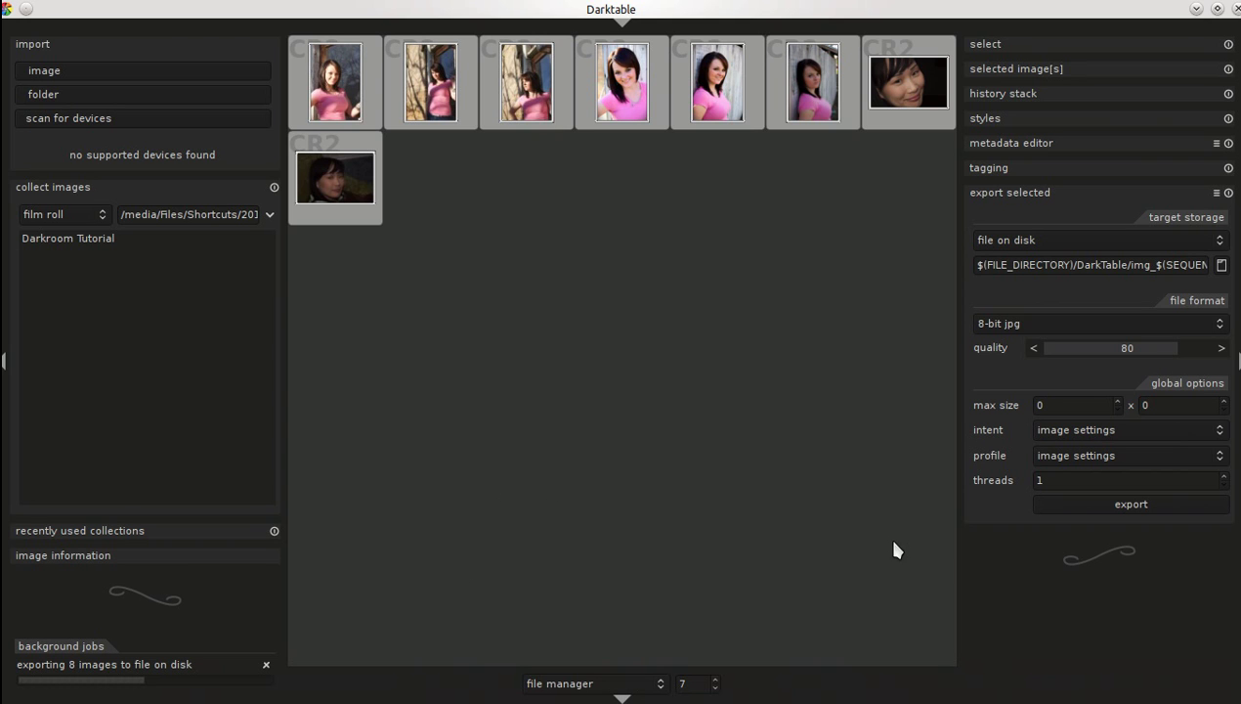
{"action": "mouse_move", "coordinate": [975, 690]}
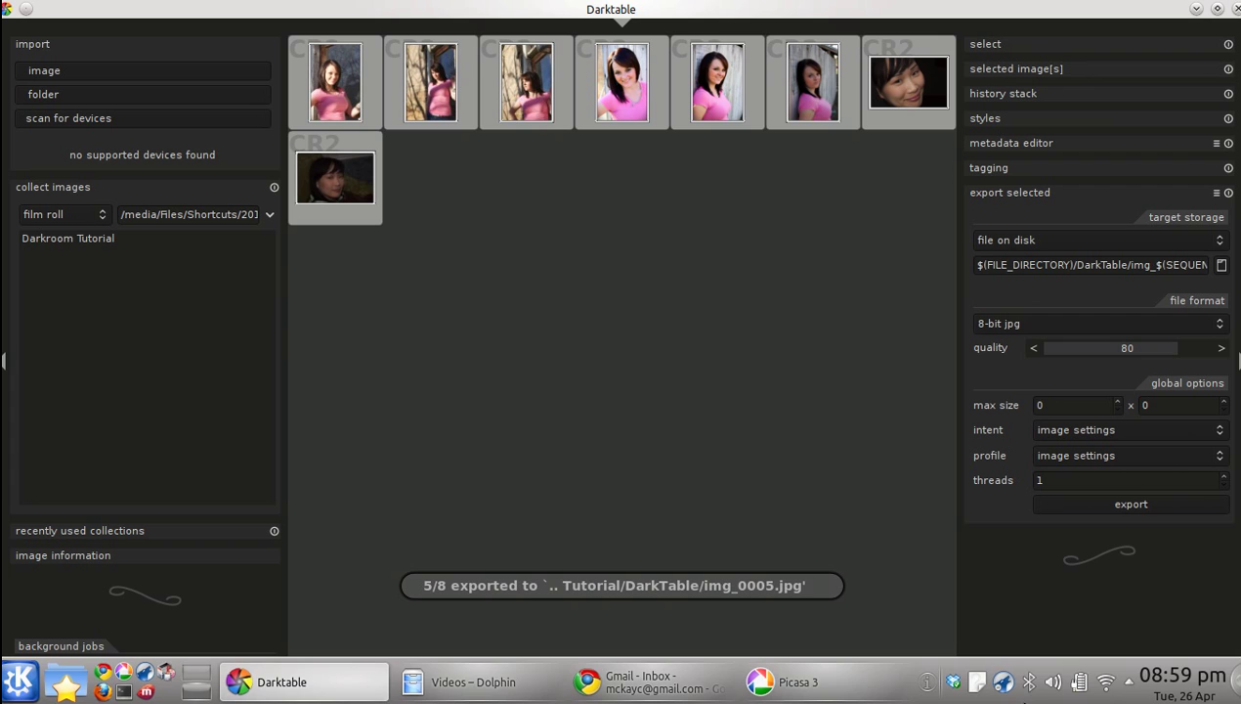